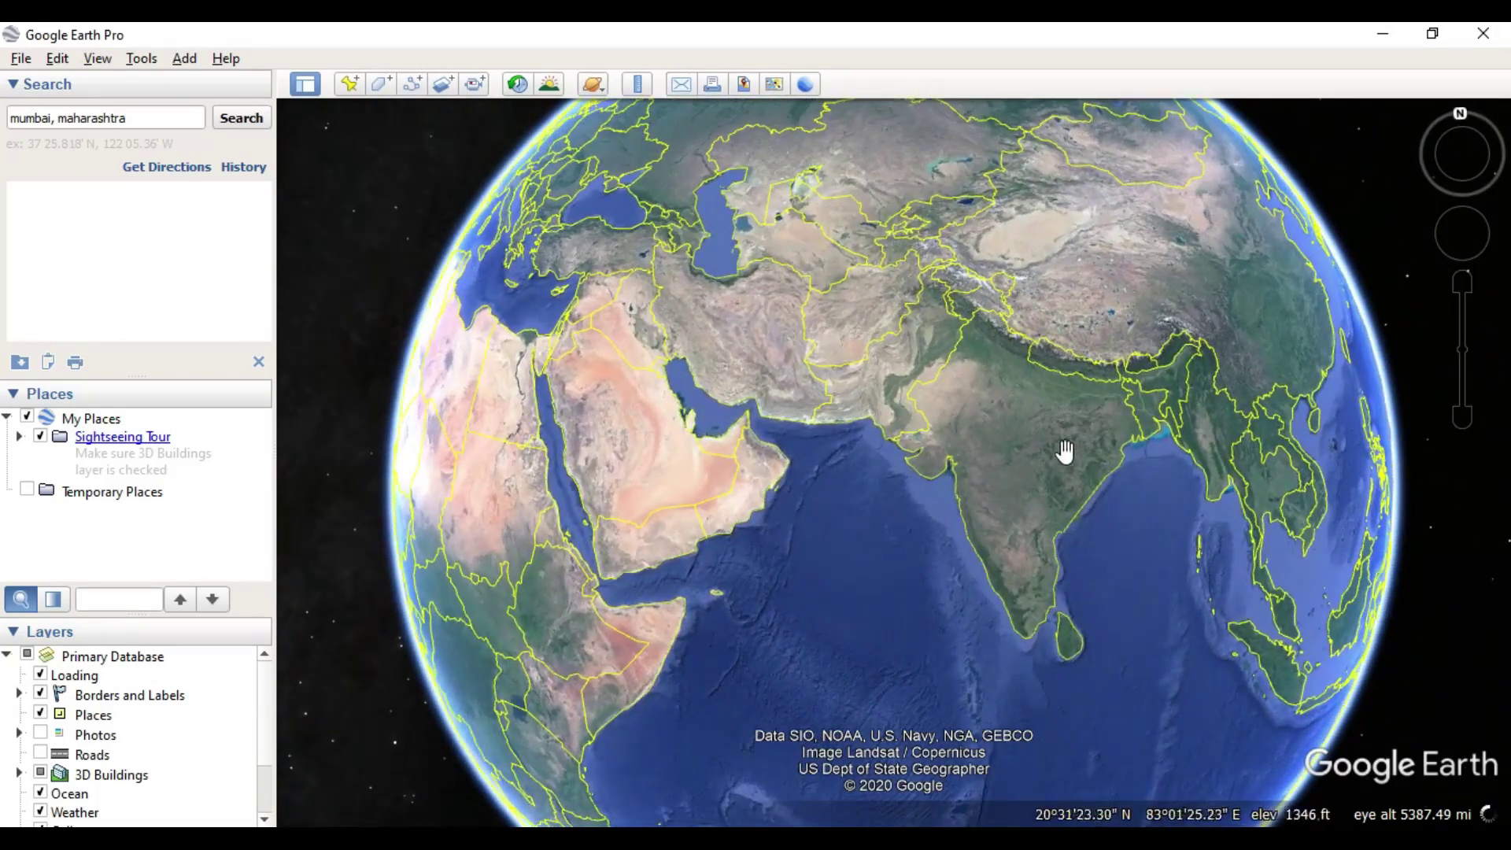
# - Locate Nagpur in Maharashtra and examine the city around its railway line in a close, tilted view
pyautogui.scroll(2, 1062, 449)
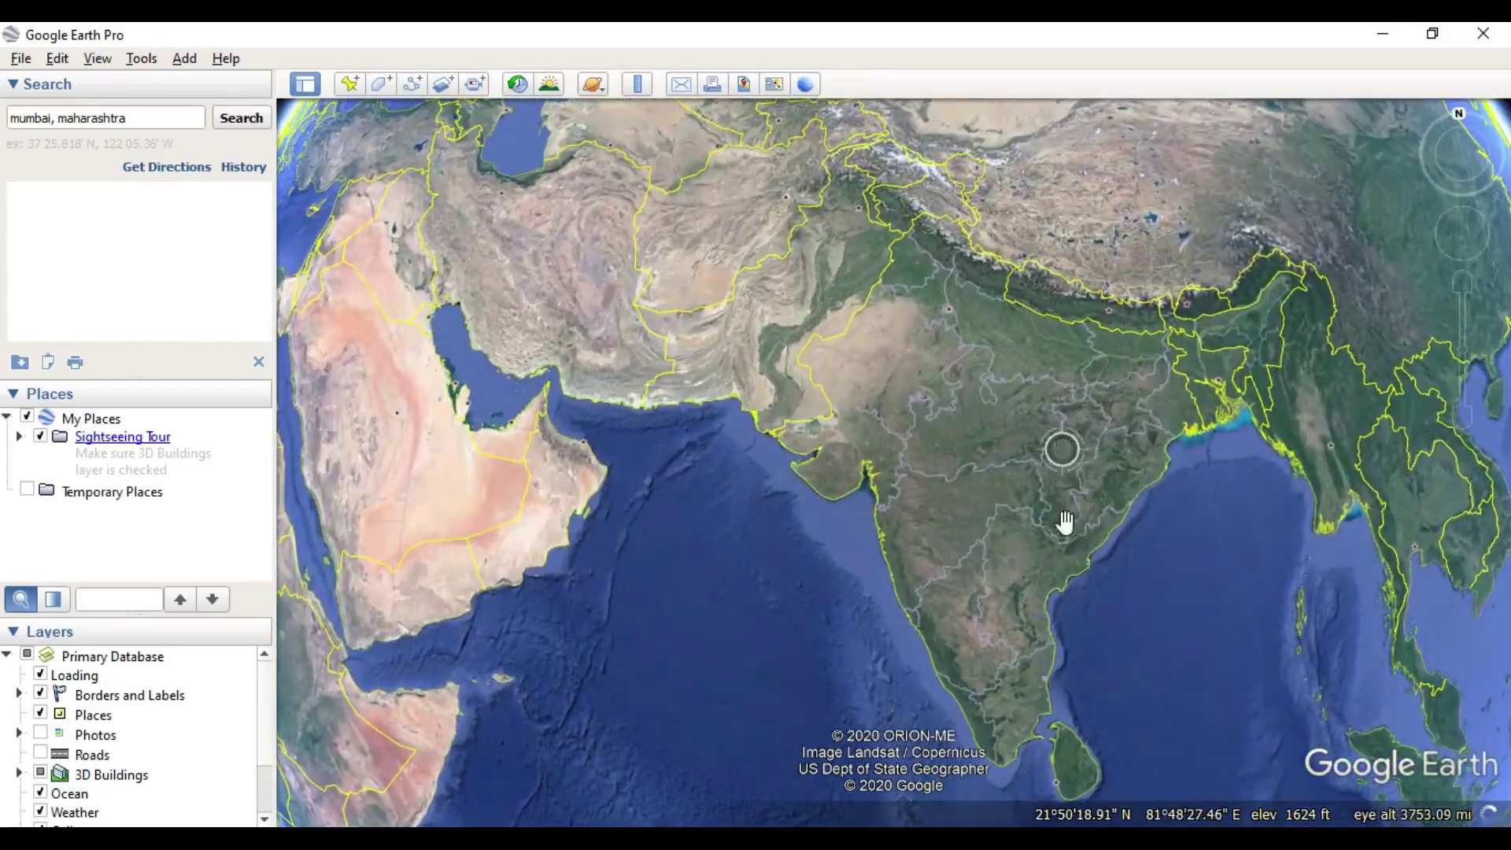
pyautogui.scroll(3, 952, 570)
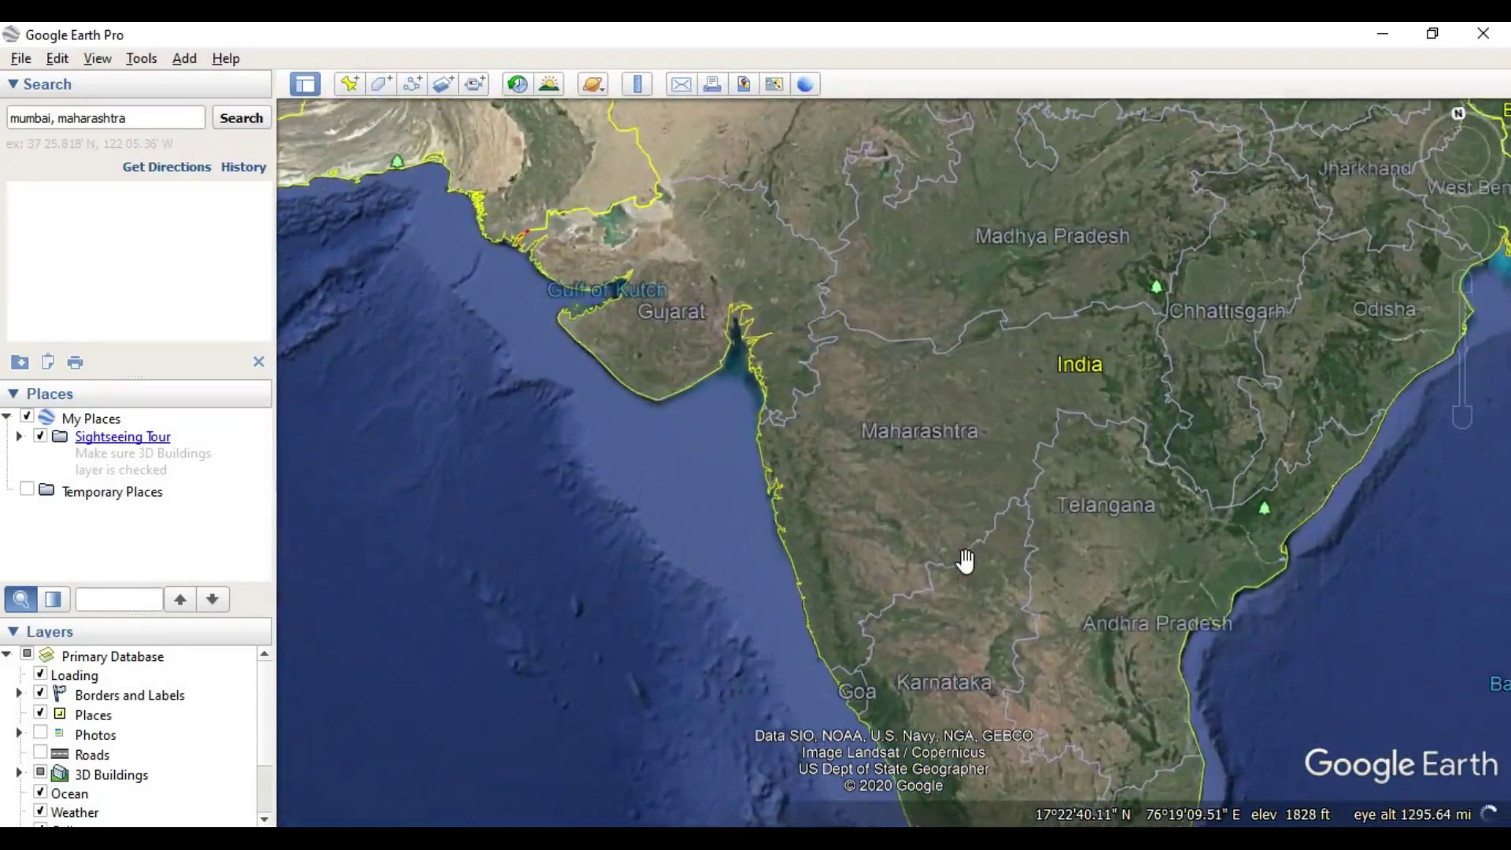
pyautogui.click(1016, 380)
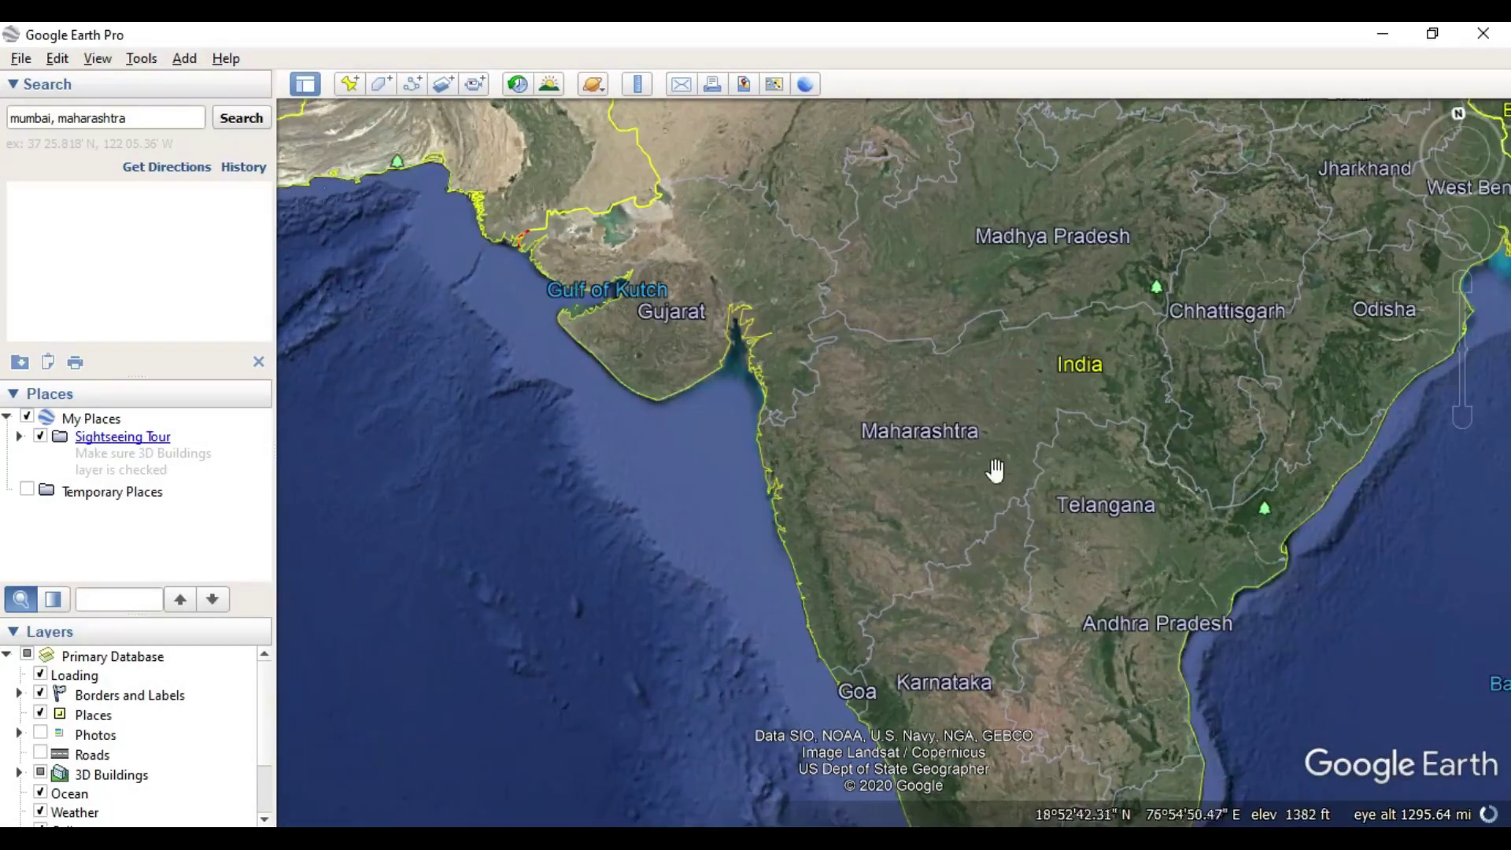
pyautogui.scroll(1, 994, 470)
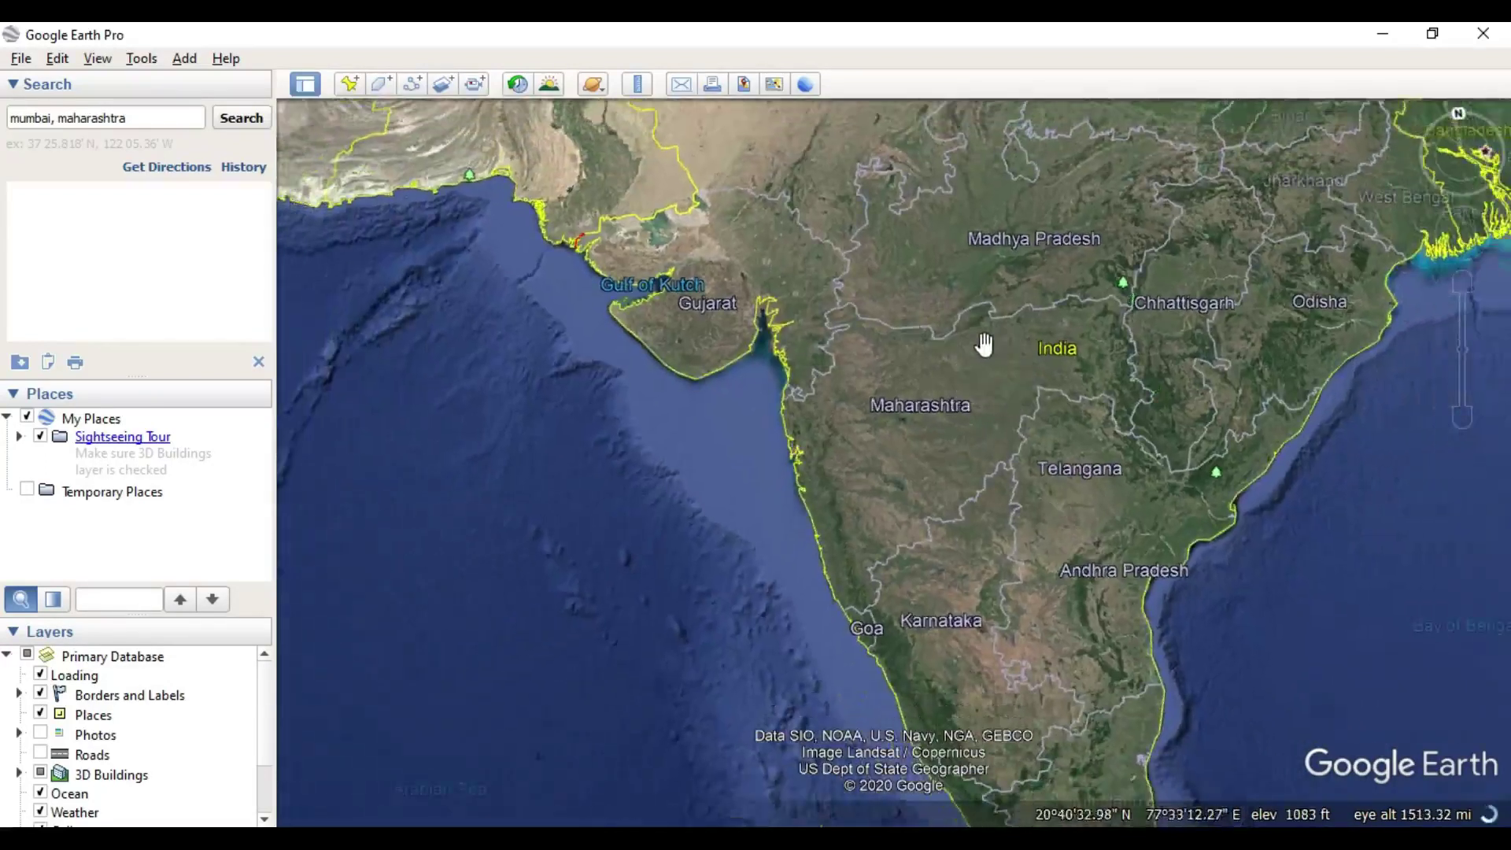
pyautogui.scroll(2, 839, 460)
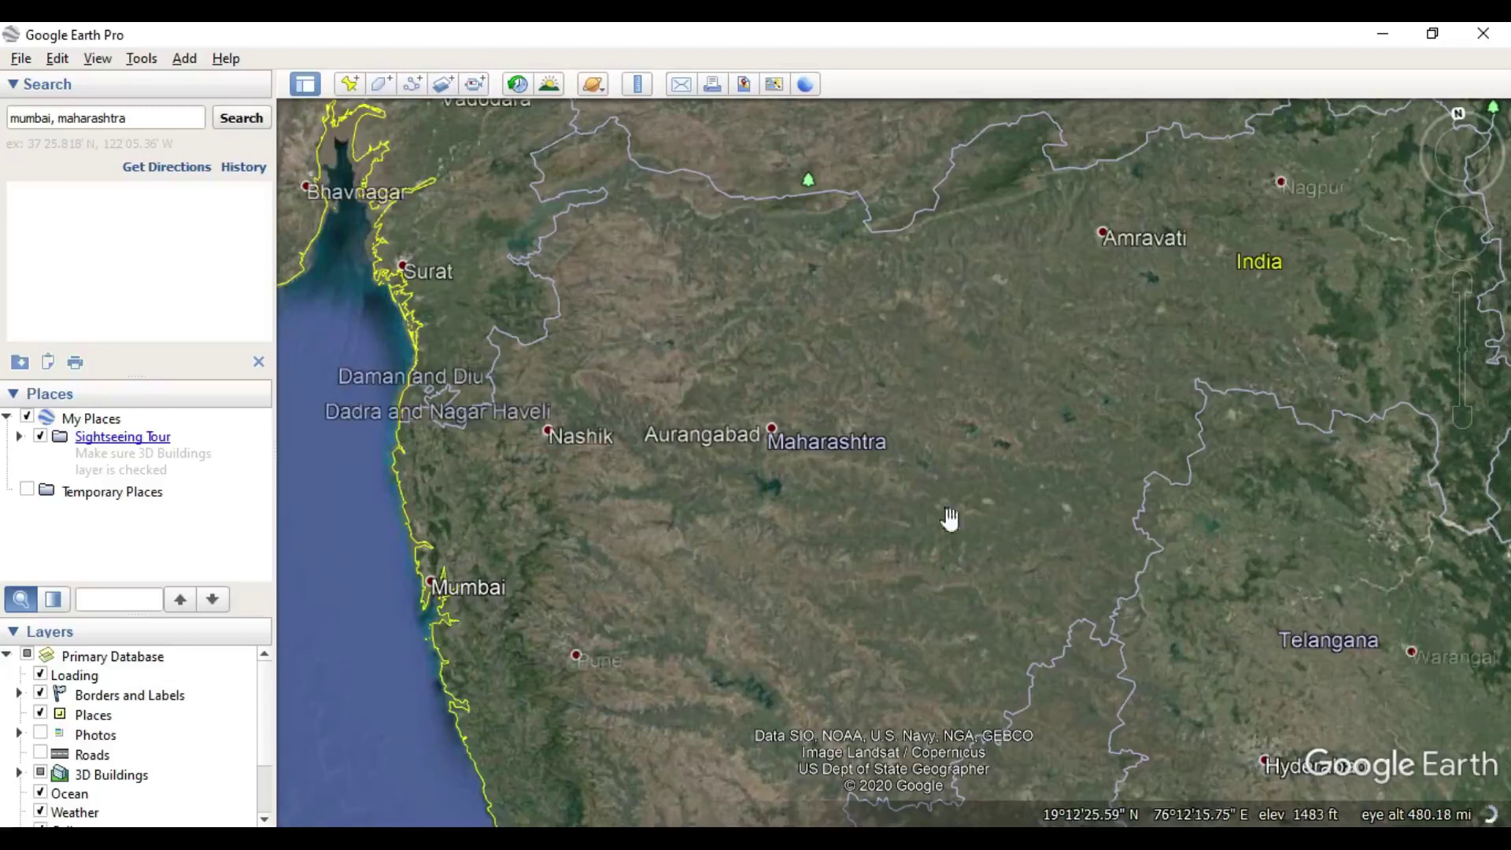
pyautogui.scroll(-1, 863, 477)
pyautogui.scroll(5, 1194, 249)
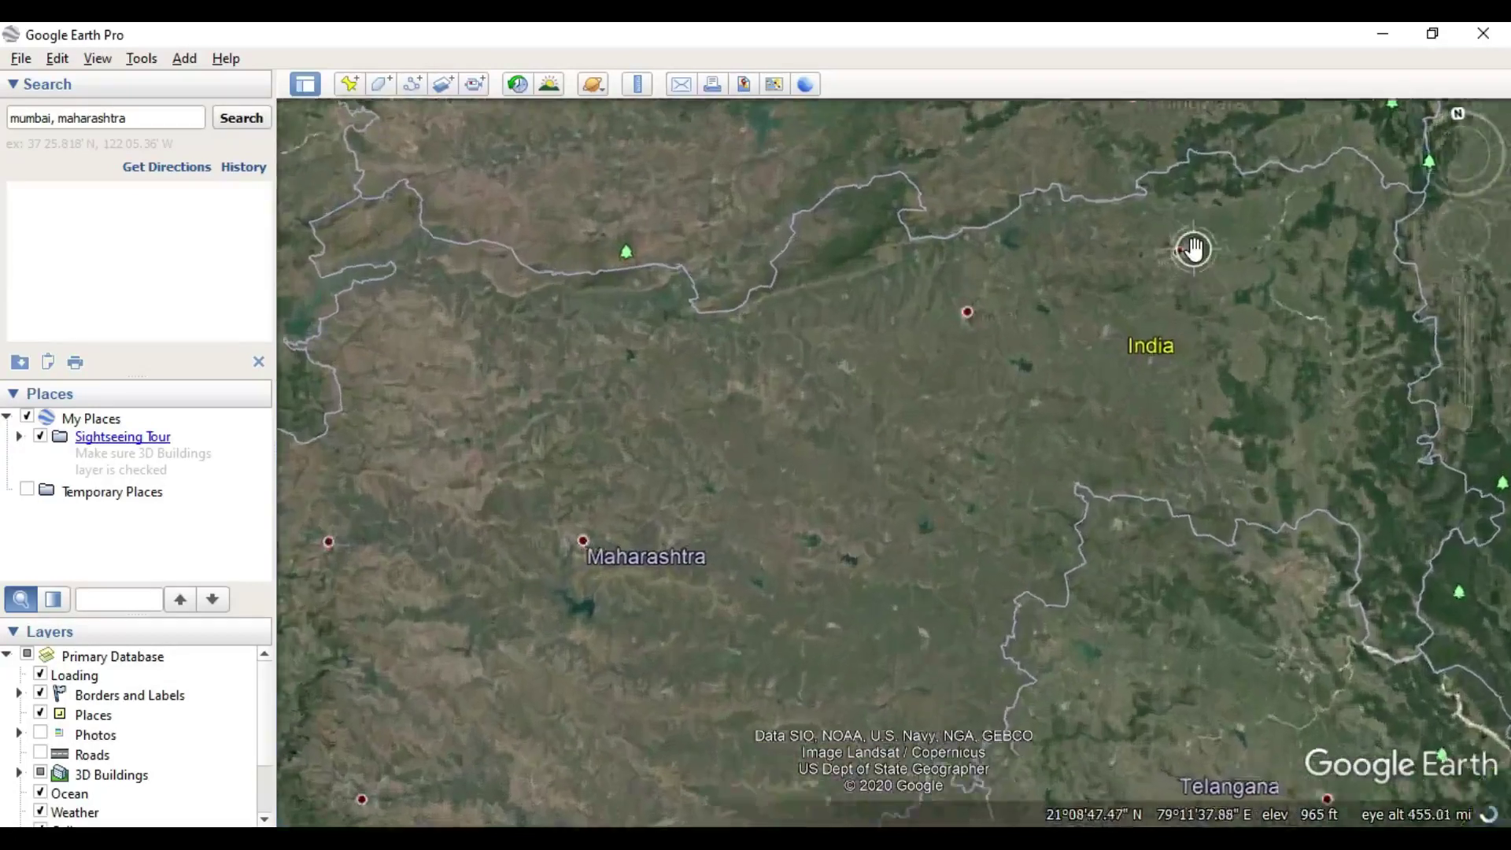
pyautogui.scroll(4, 1039, 212)
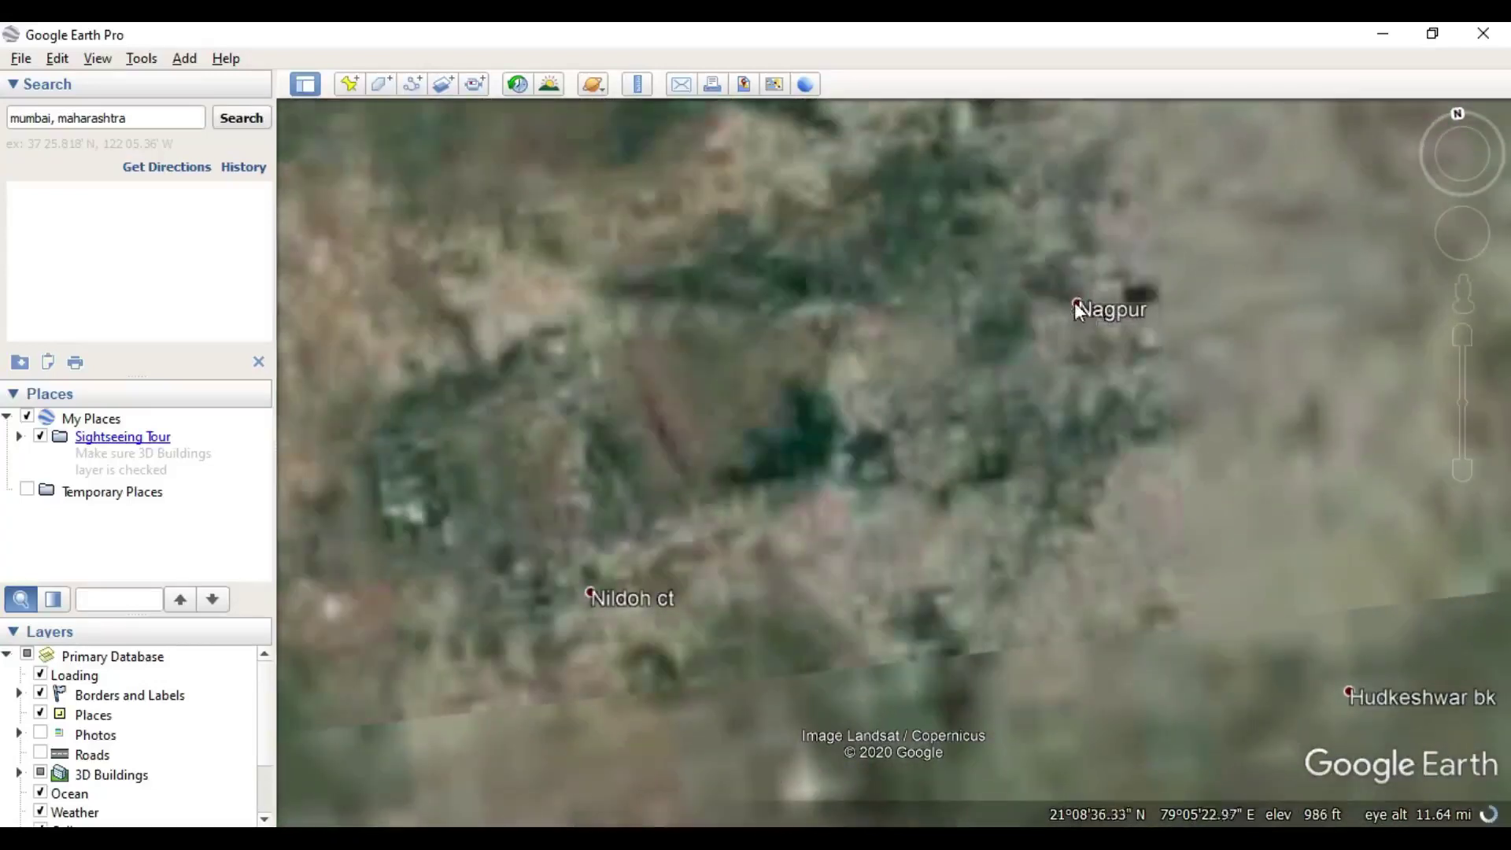
pyautogui.scroll(2, 1090, 288)
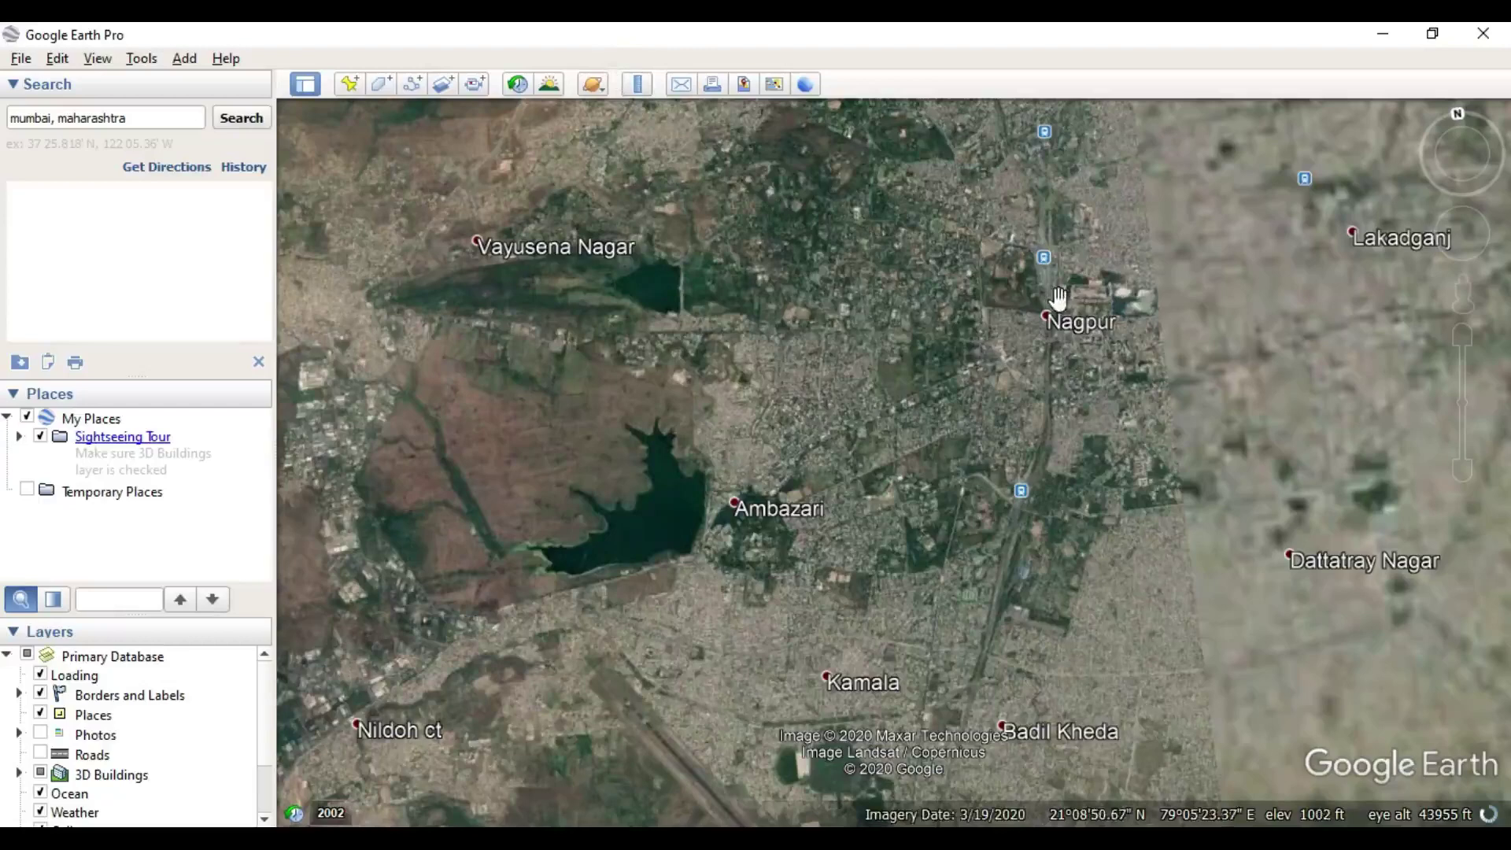
pyautogui.scroll(1, 1076, 325)
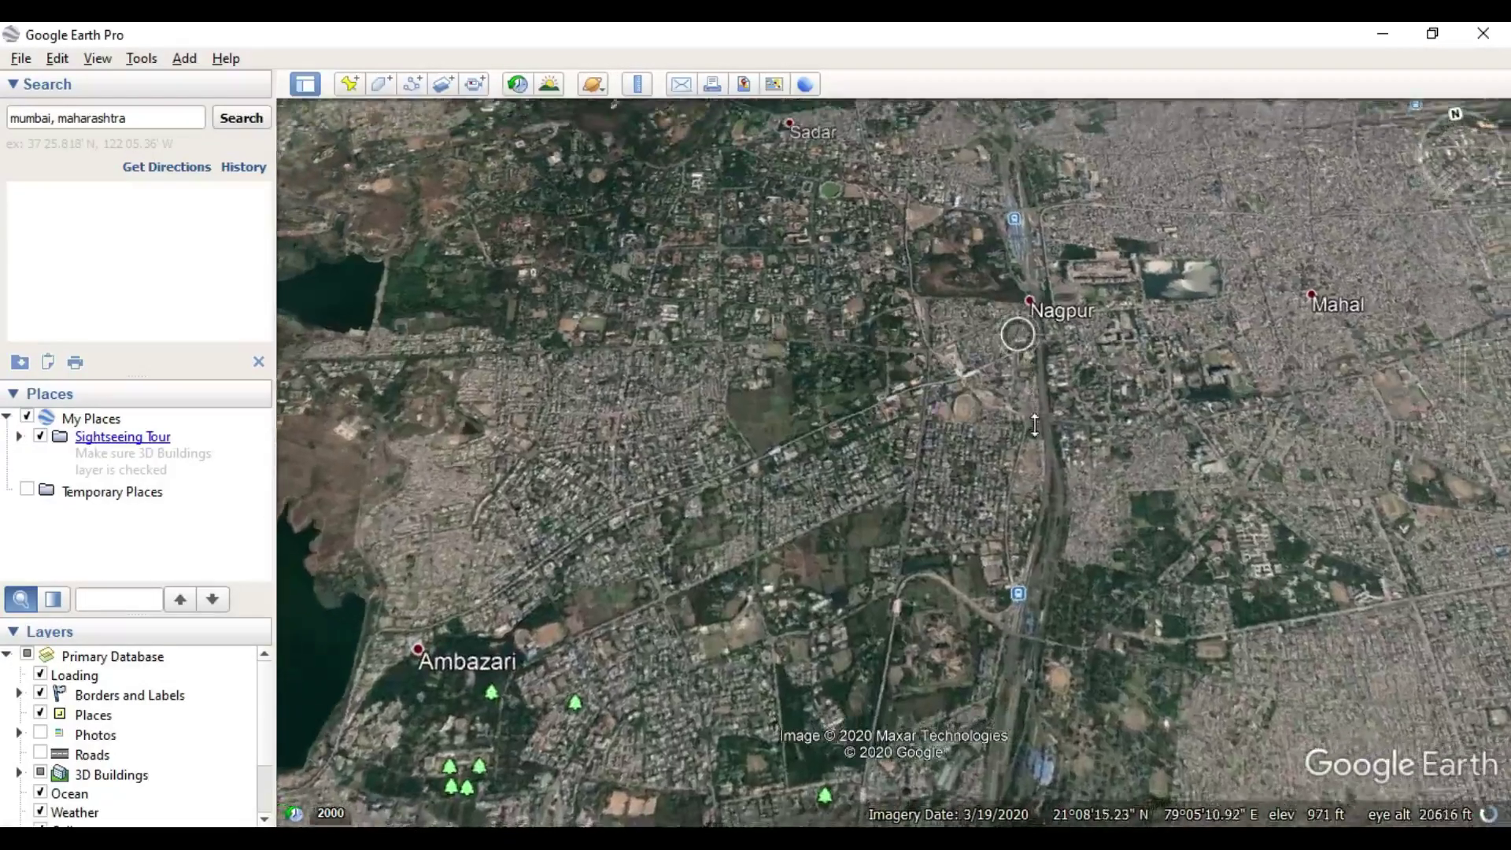
pyautogui.moveTo(1035, 425); pyautogui.dragTo(1027, 584, button='middle')
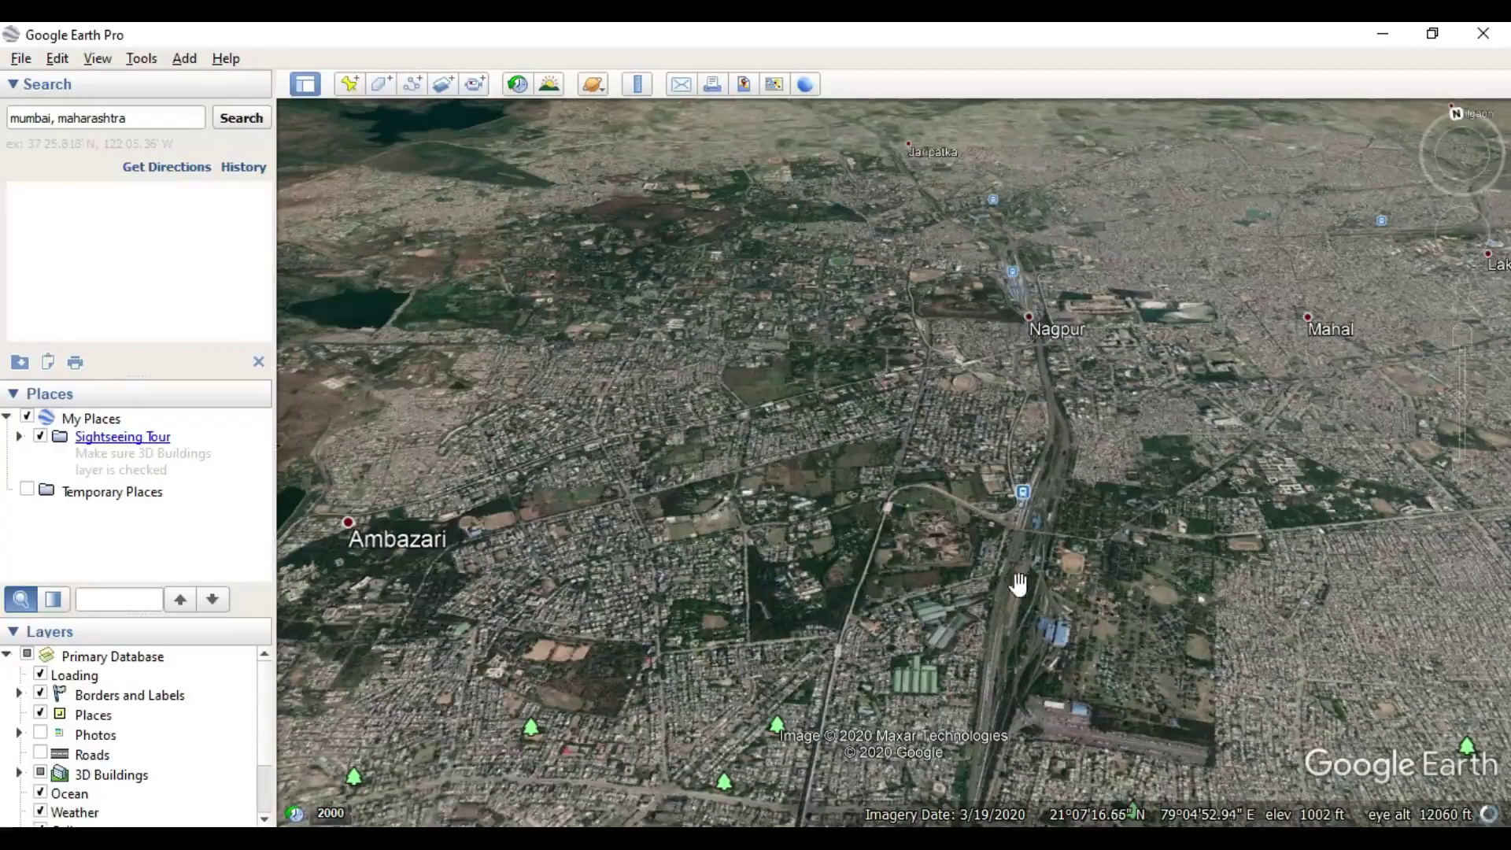
pyautogui.scroll(3, 1042, 322)
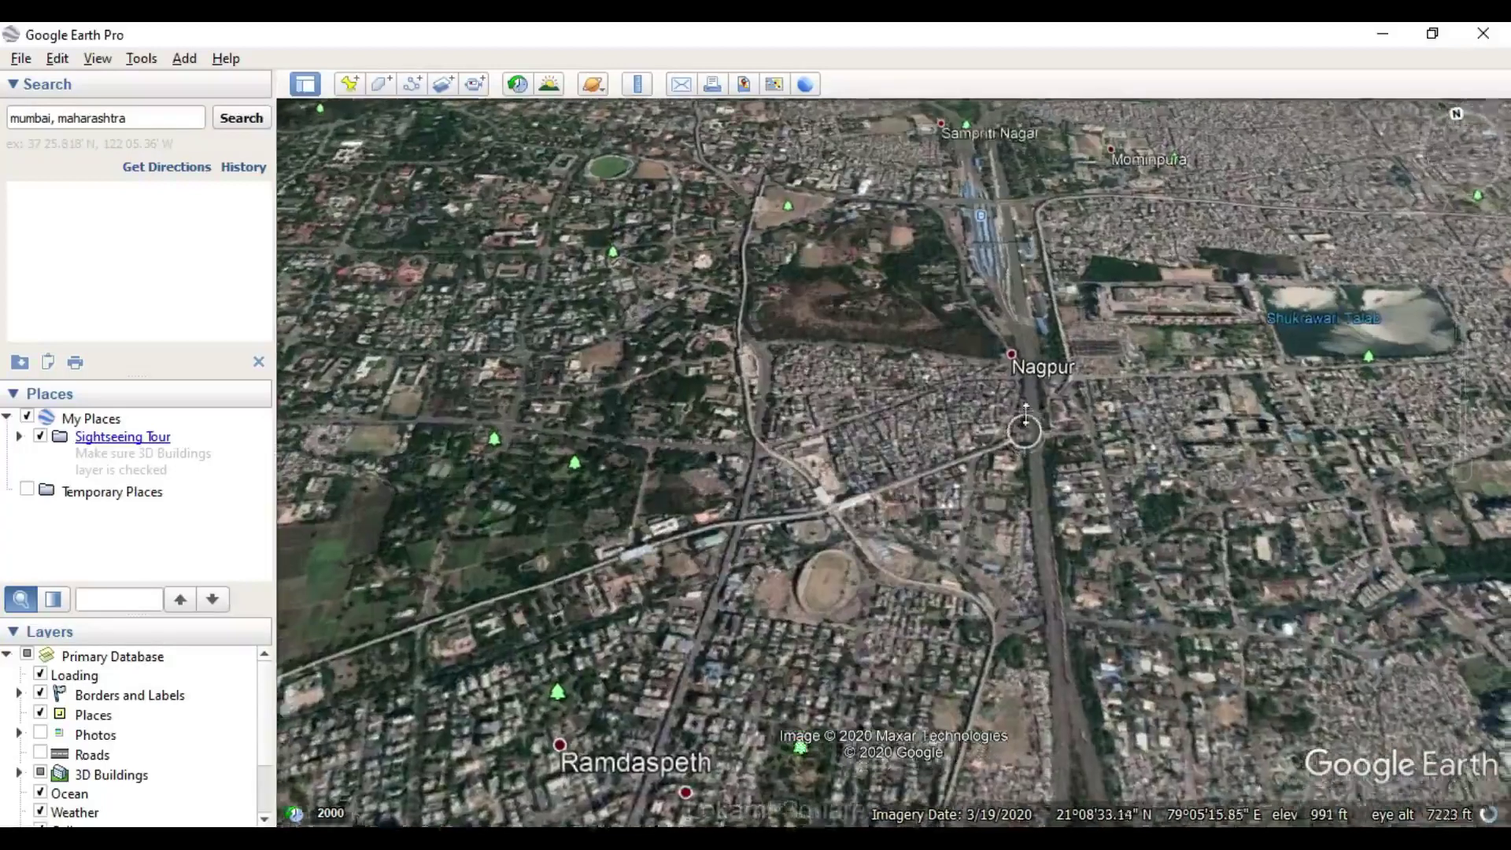
pyautogui.moveTo(1025, 414); pyautogui.dragTo(1030, 496, button='middle')
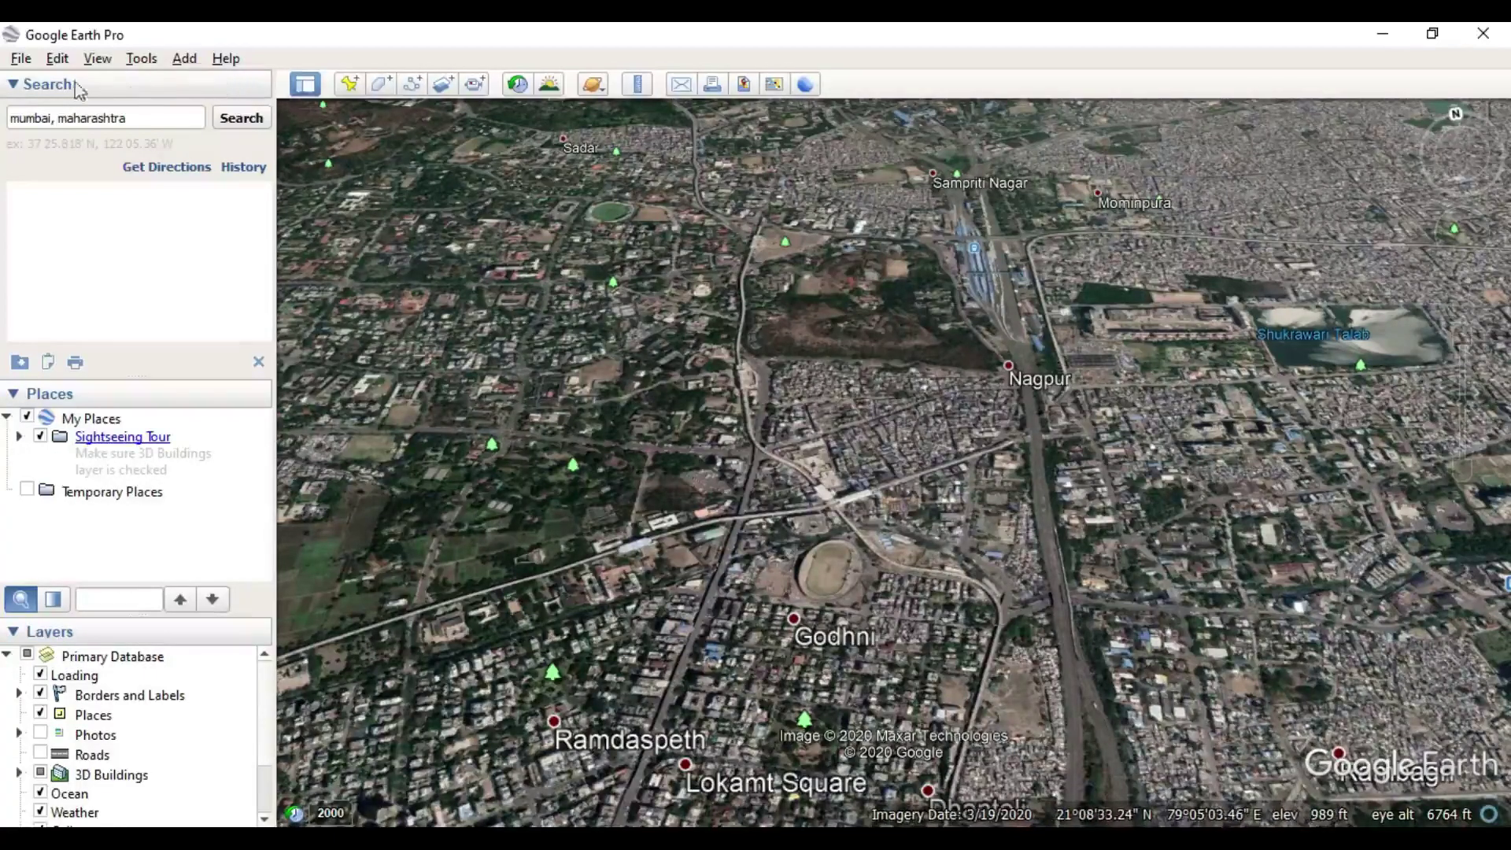
# - Set up the Ruler for a path measurement in Meters with the elevation profile shown
pyautogui.click(637, 87)
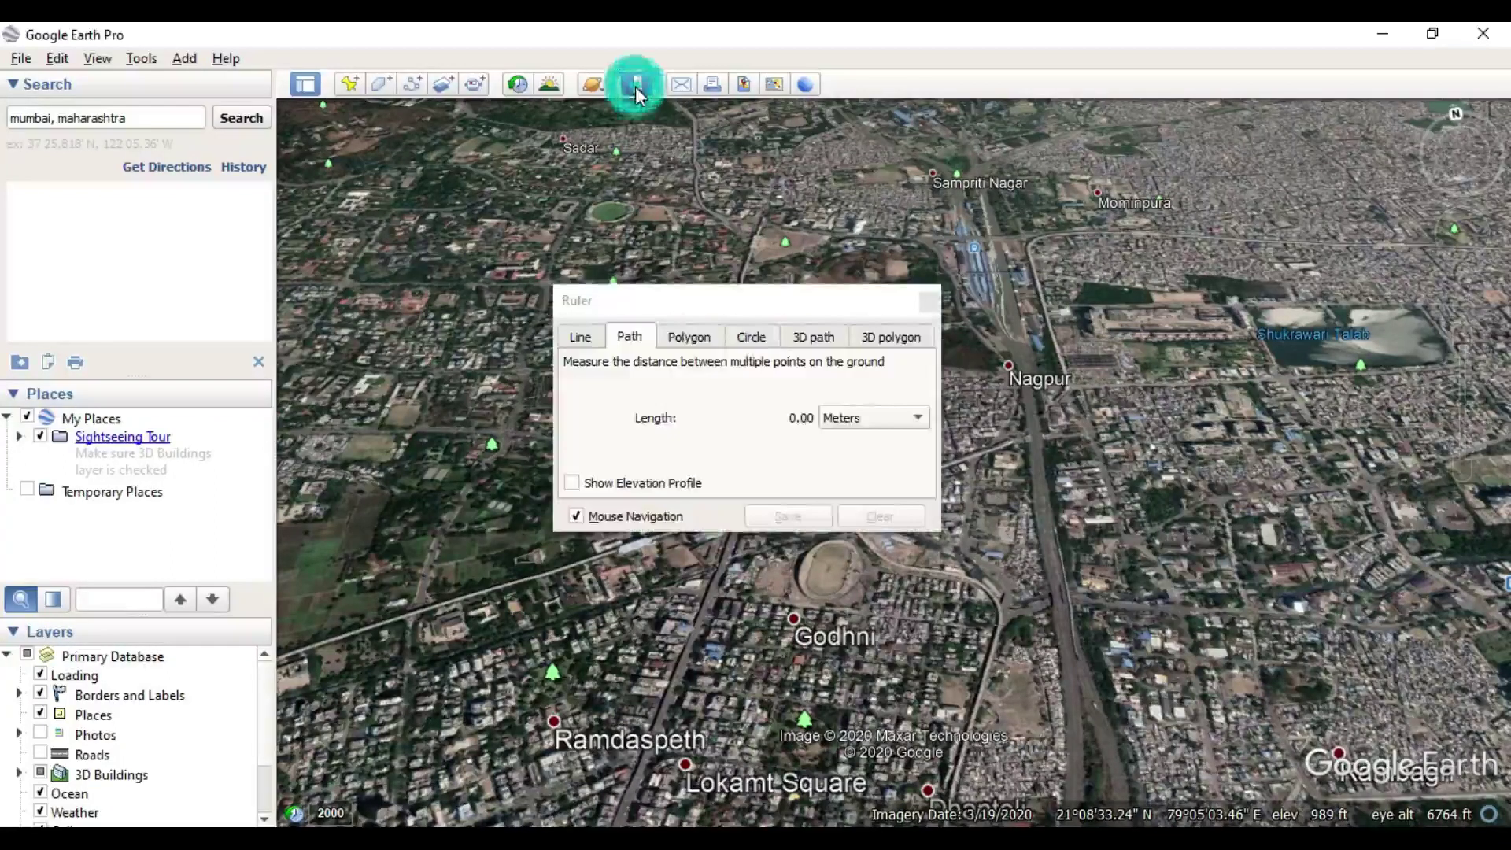
pyautogui.moveTo(714, 315); pyautogui.dragTo(769, 207)
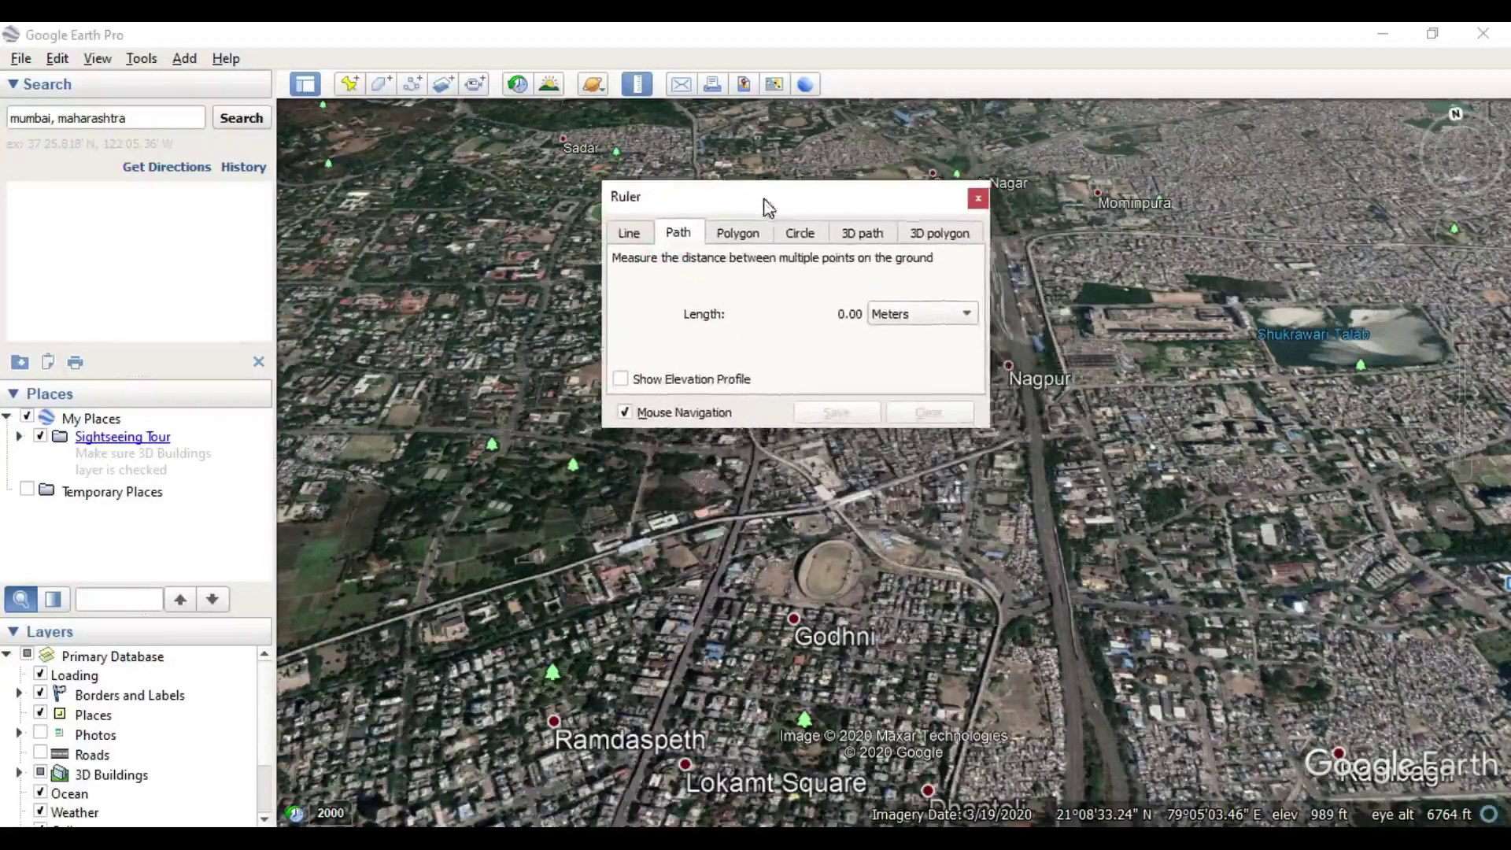
pyautogui.click(663, 381)
pyautogui.moveTo(850, 203); pyautogui.dragTo(776, 190)
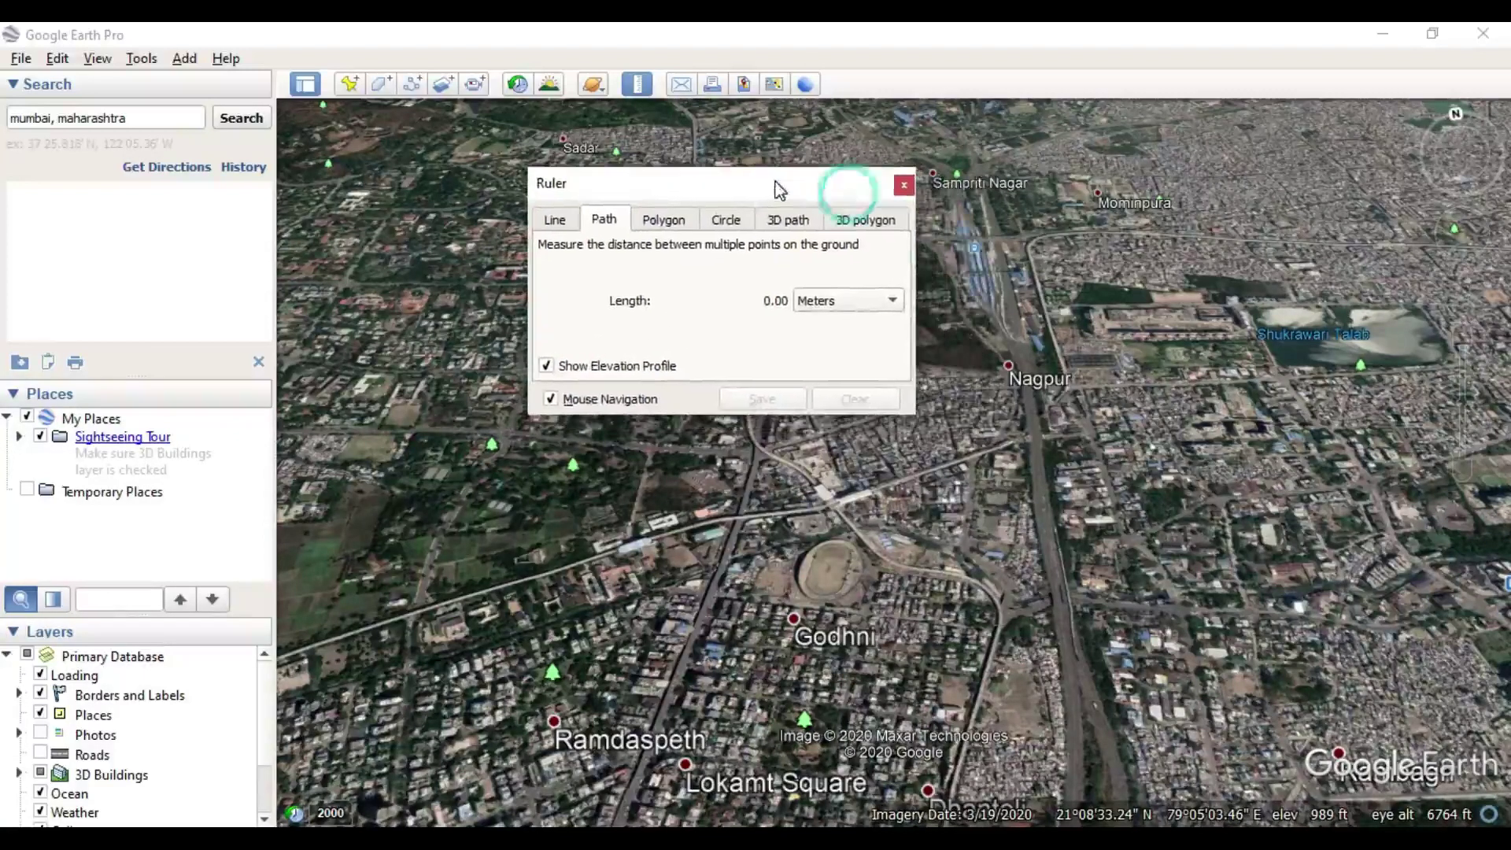
pyautogui.click(851, 305)
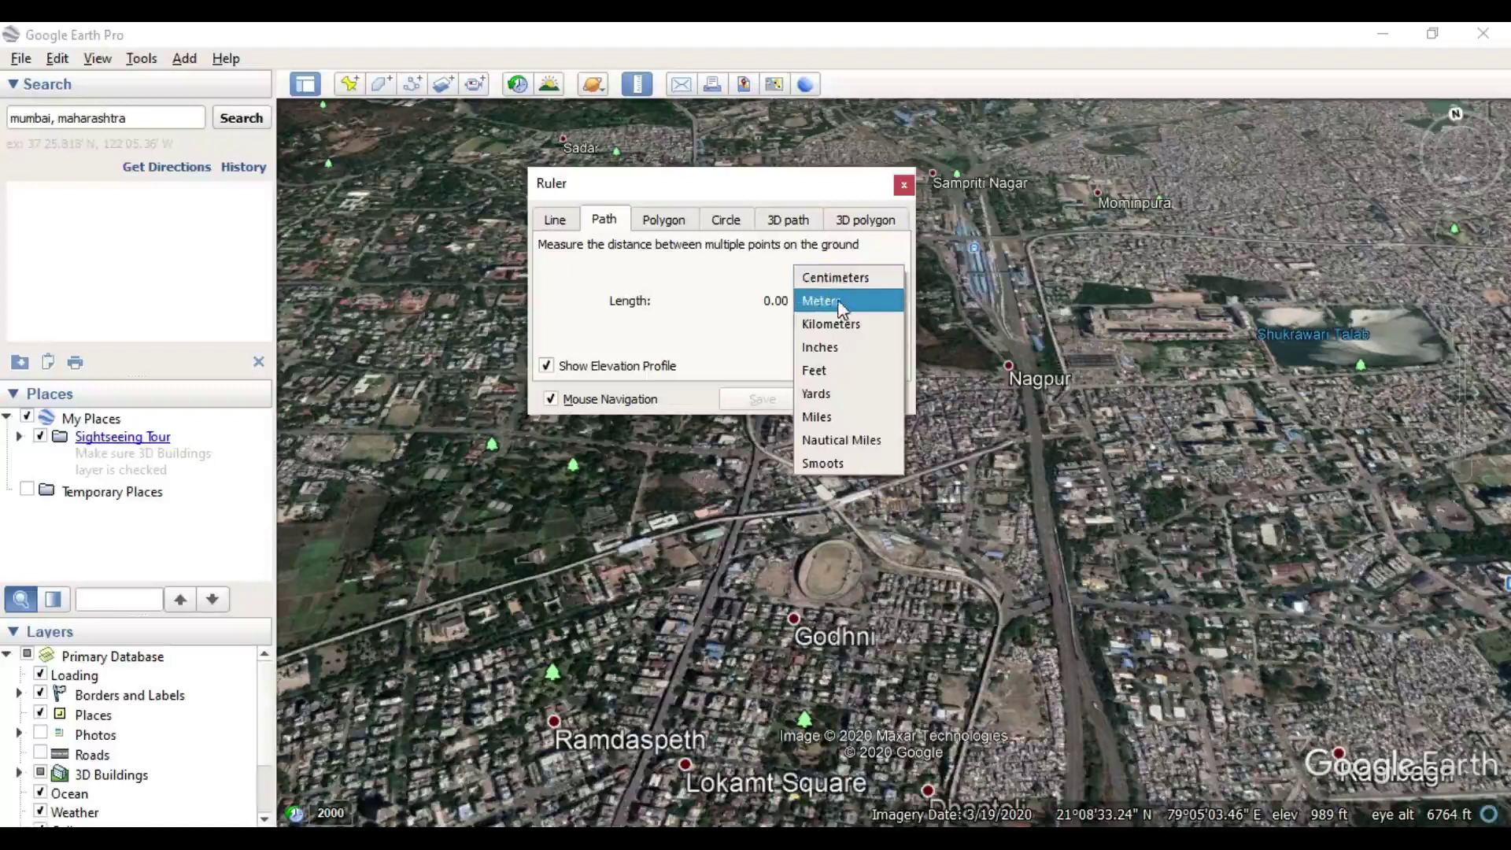
pyautogui.click(846, 303)
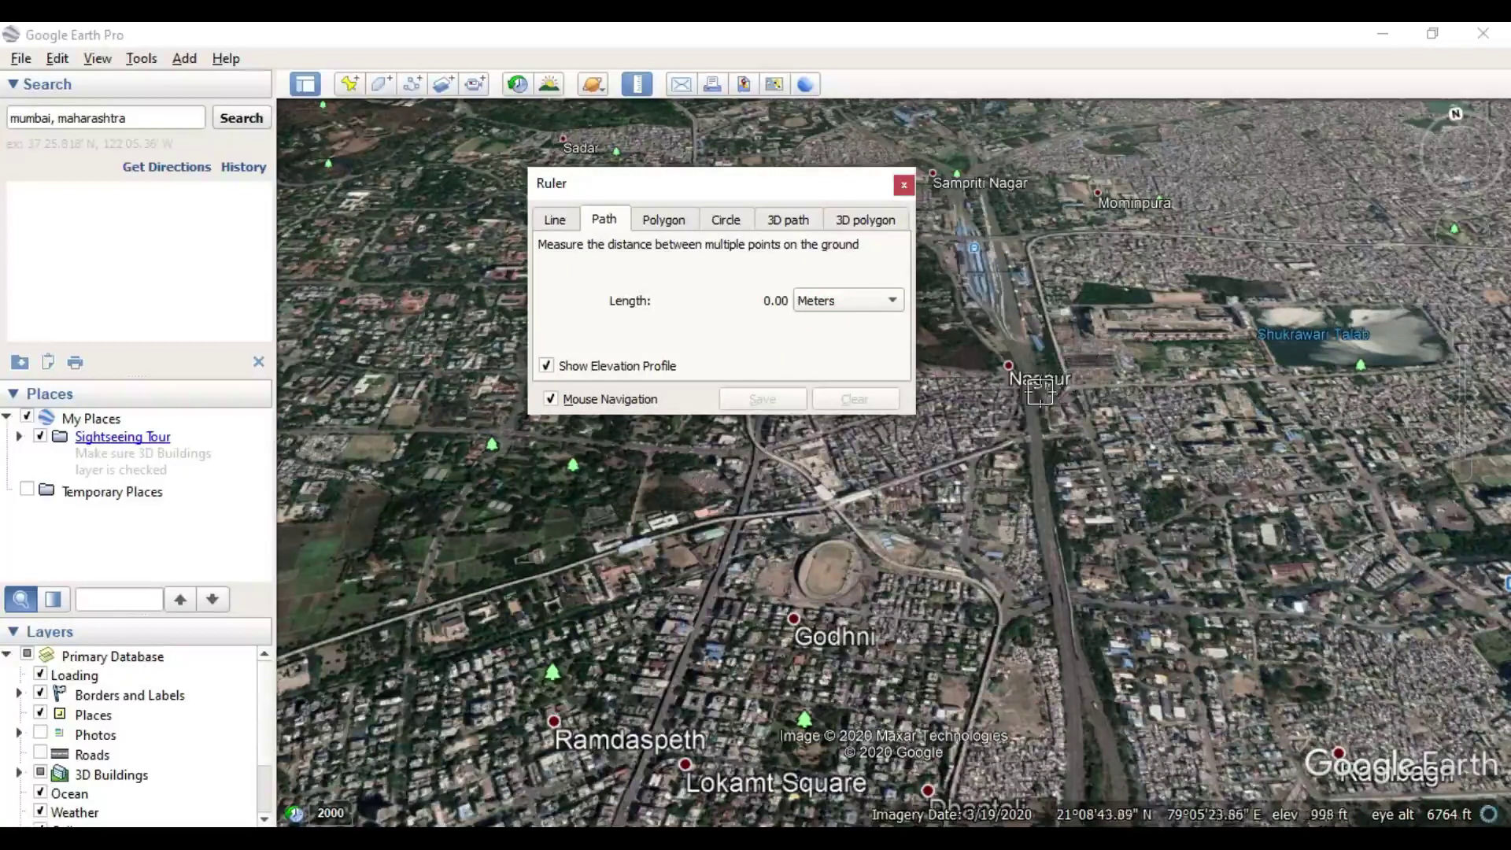
# - Measure a path about 588 m long from the railway line south of Nagpur's label to the road junction near the stadium, and examine its elevation profile
pyautogui.click(1034, 435)
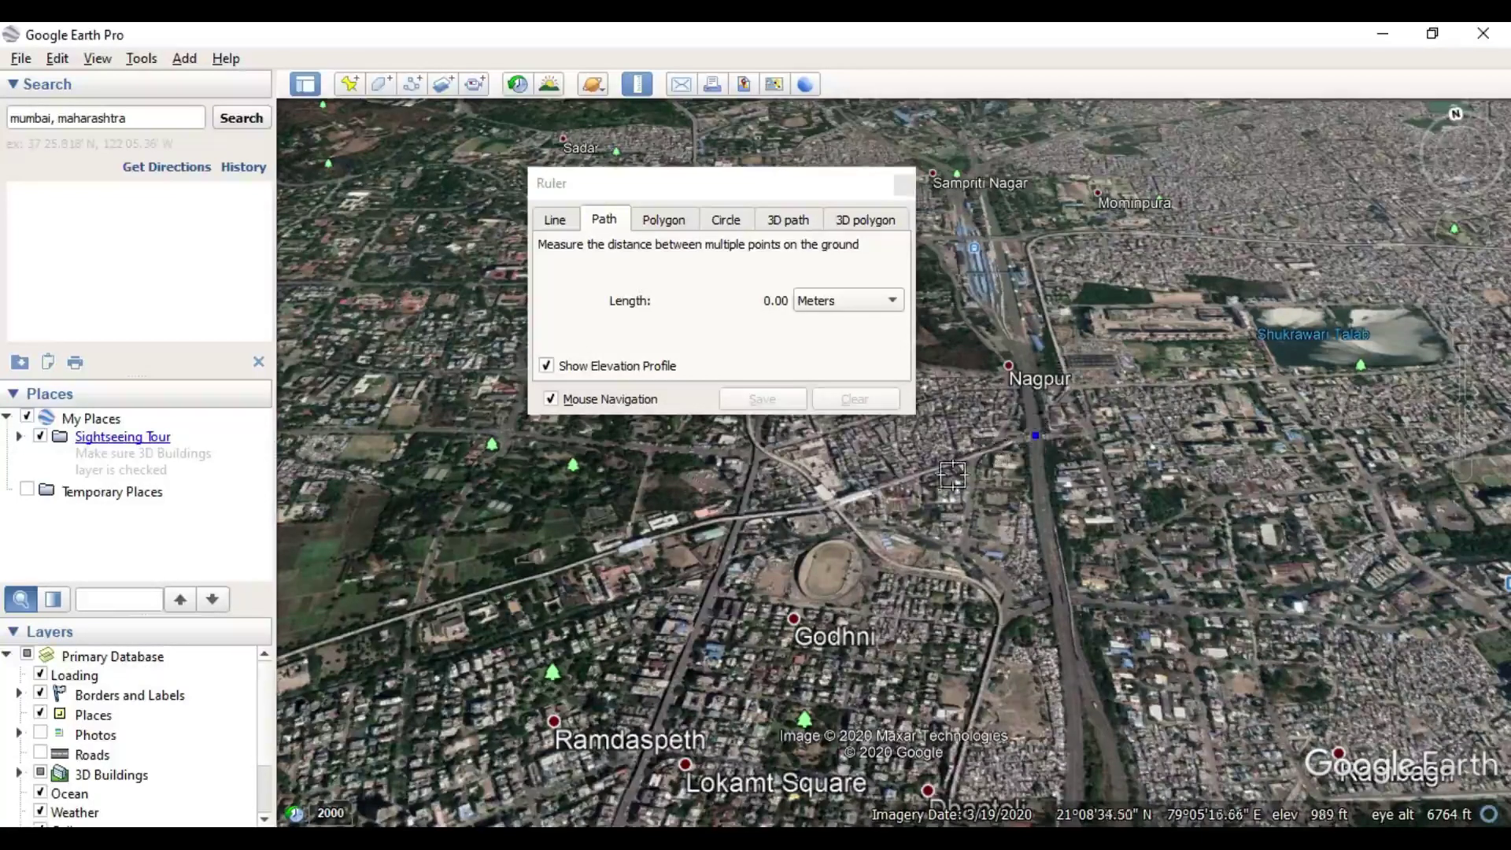
pyautogui.click(843, 497)
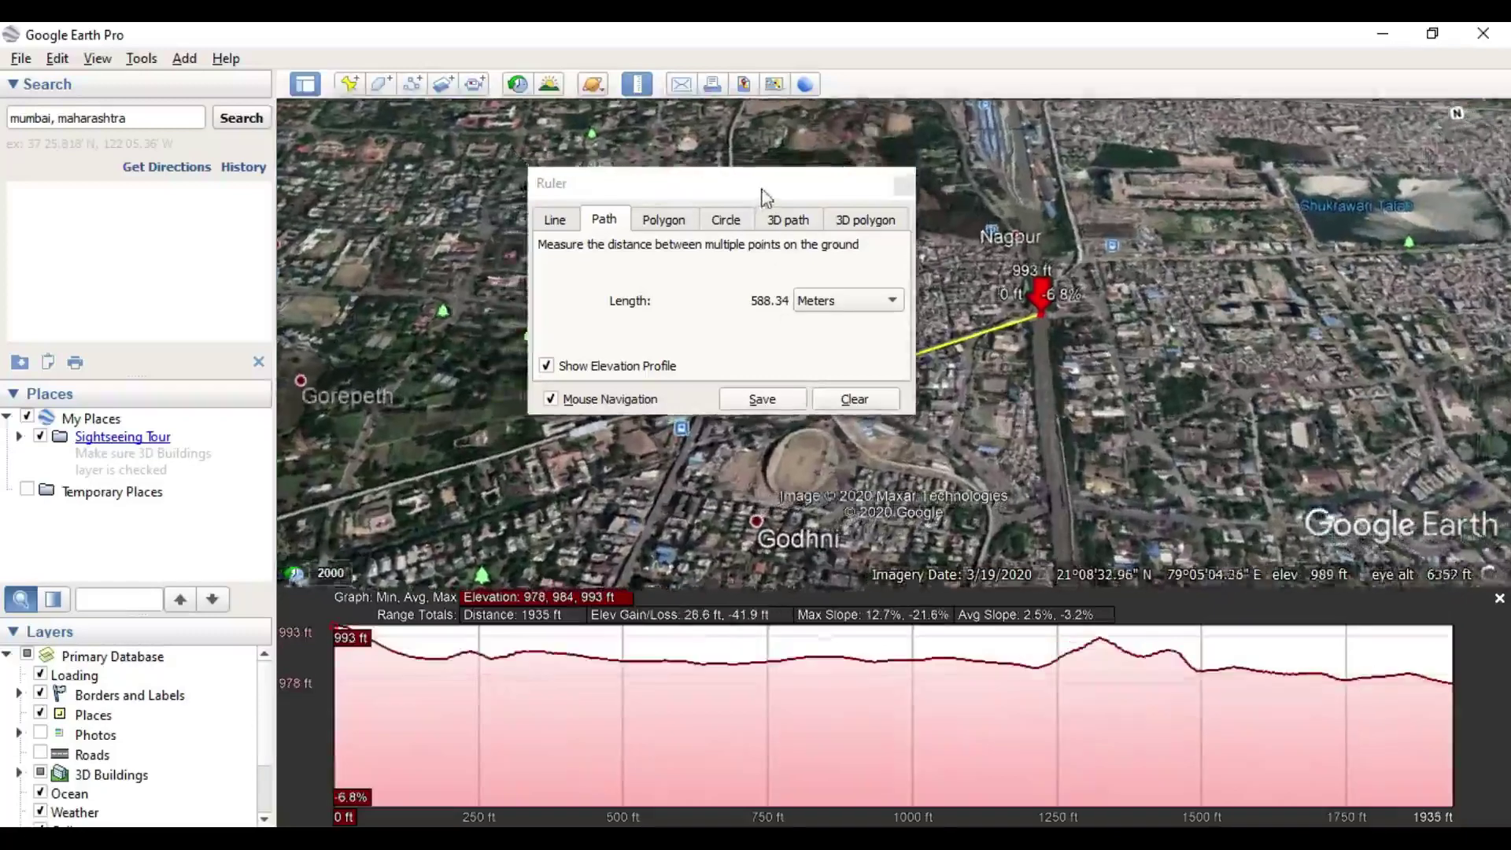
pyautogui.moveTo(762, 193); pyautogui.dragTo(605, 154)
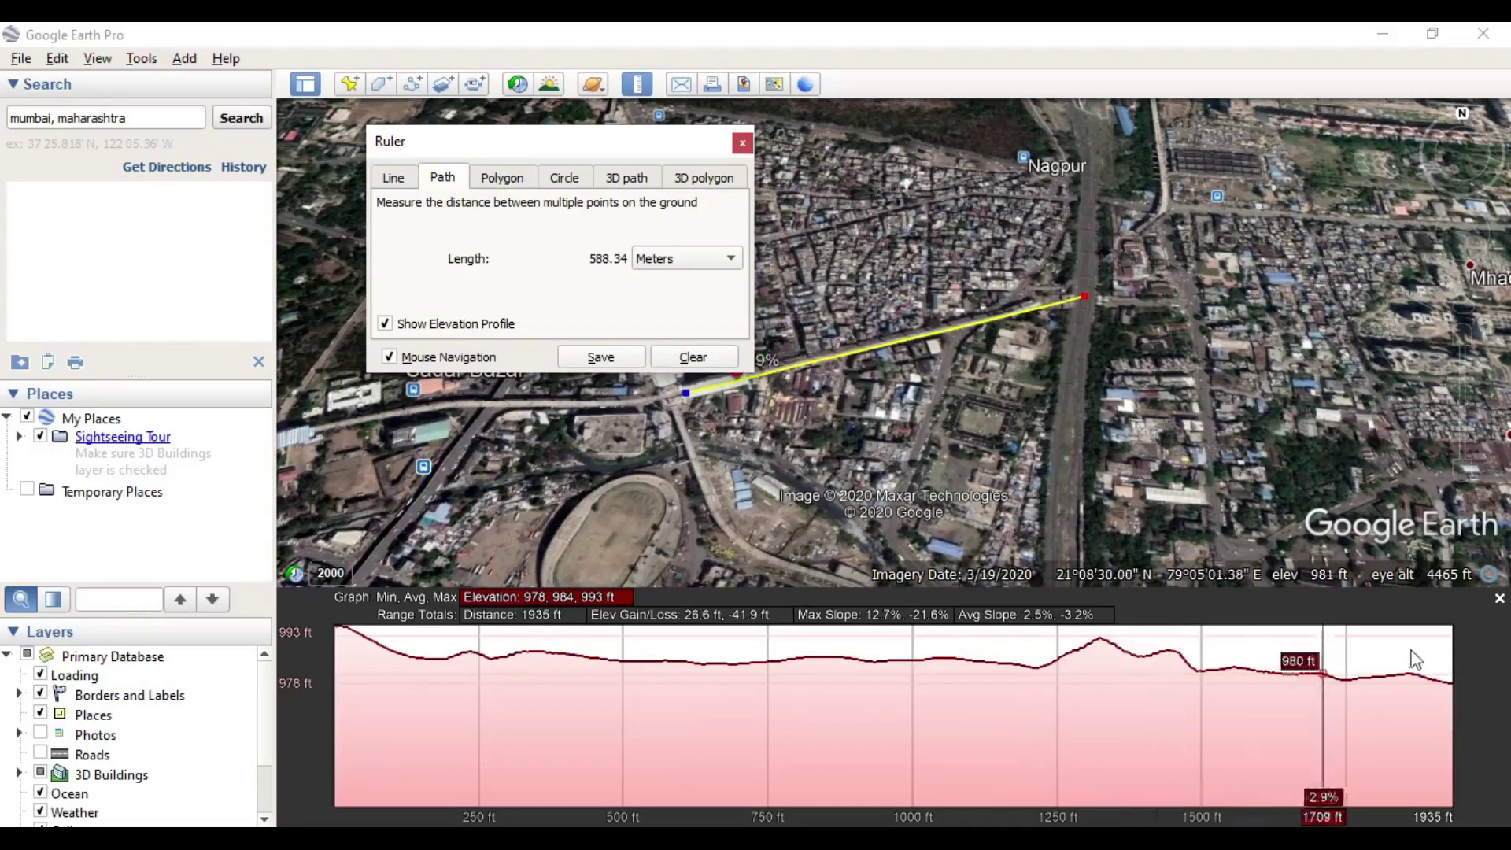
pyautogui.moveTo(638, 156); pyautogui.dragTo(398, 105)
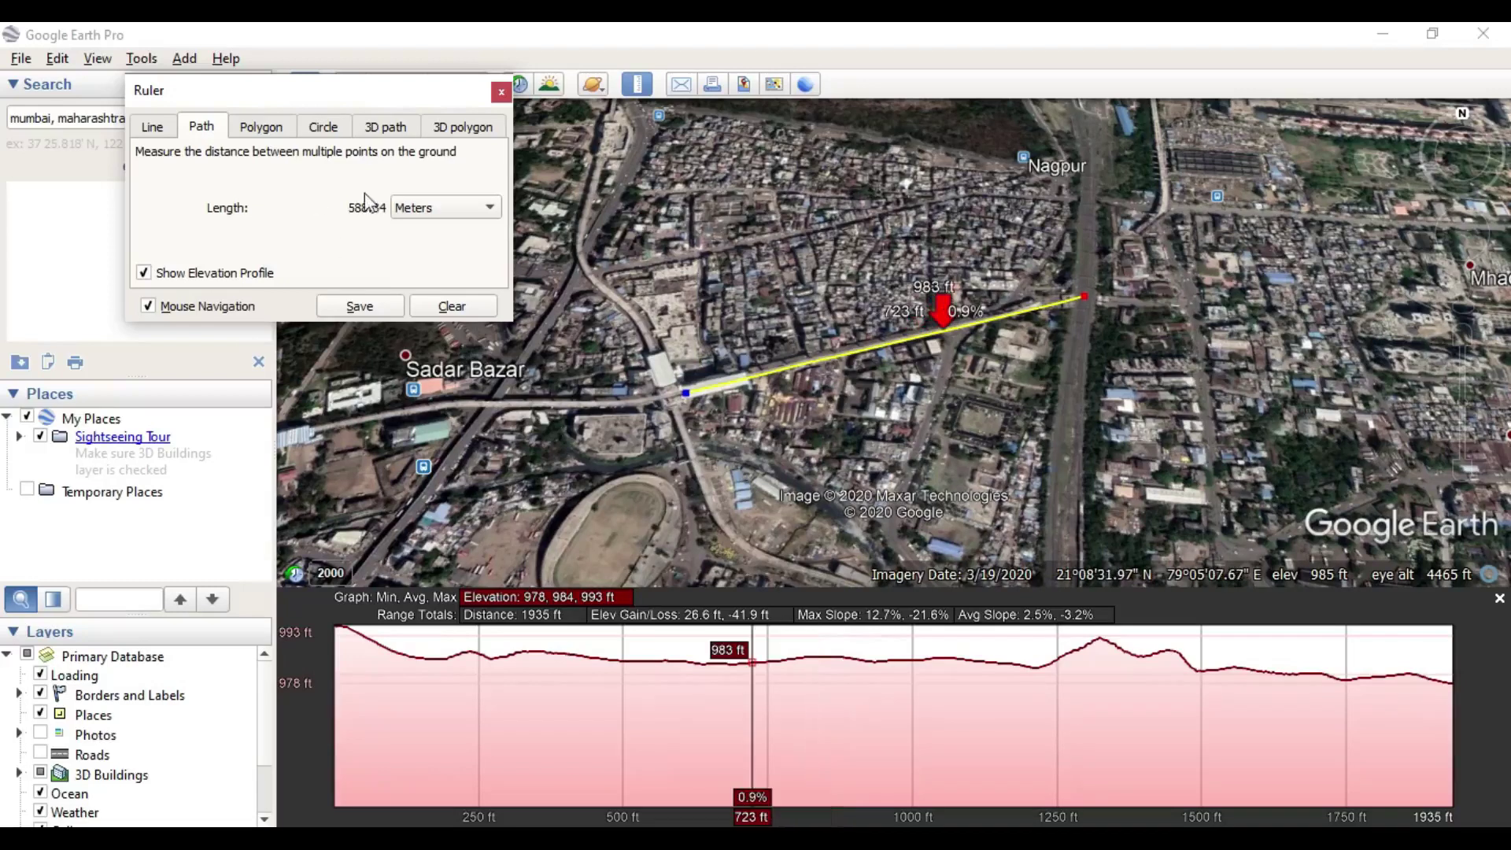
# - Extend the path with five points looping across the railway line and the district east of it, to about 2,338 m in total
pyautogui.click(1084, 184)
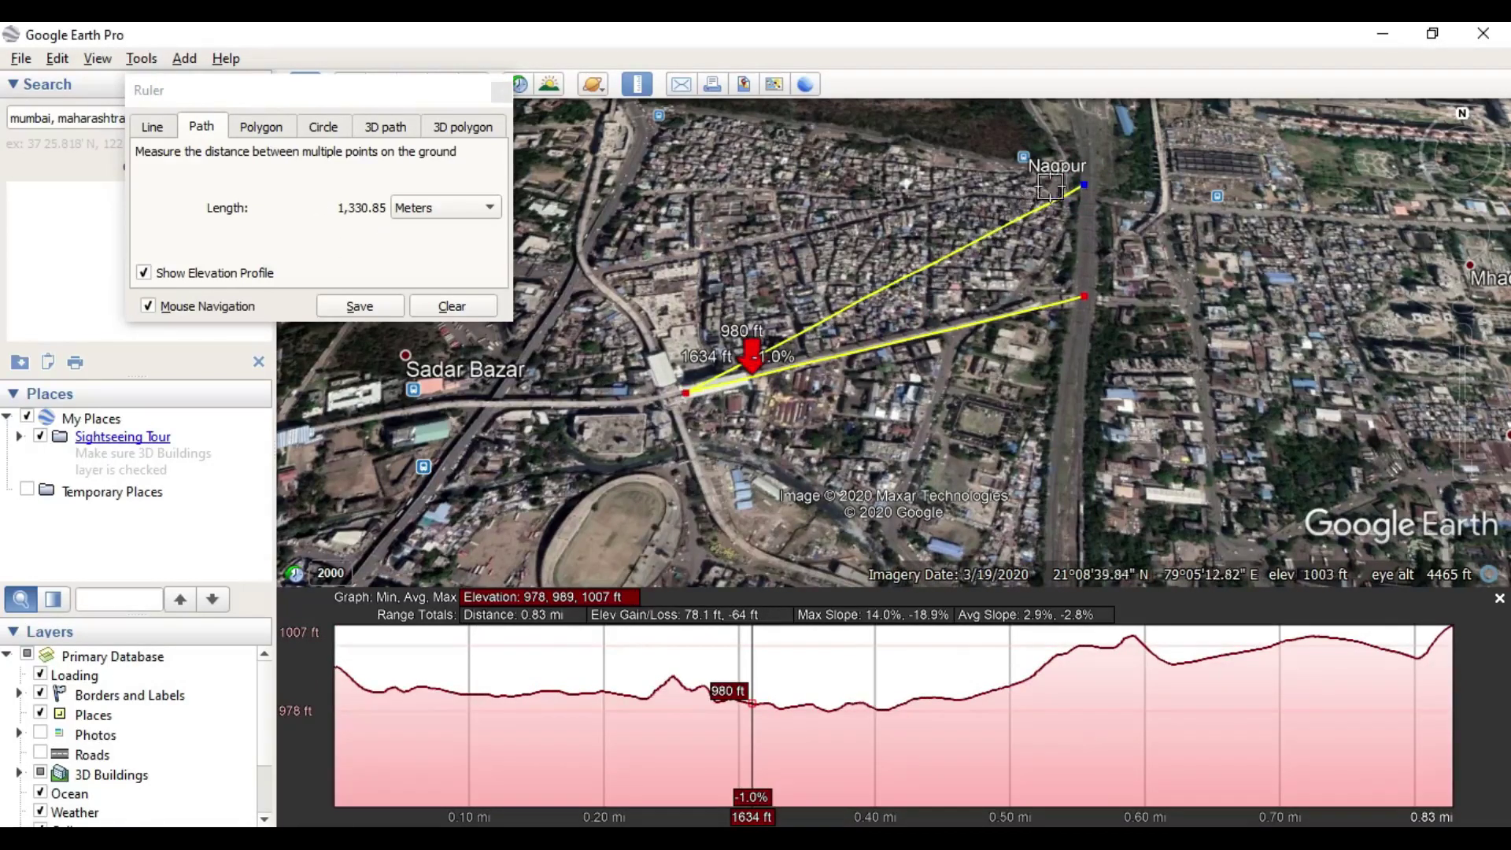
pyautogui.click(1258, 230)
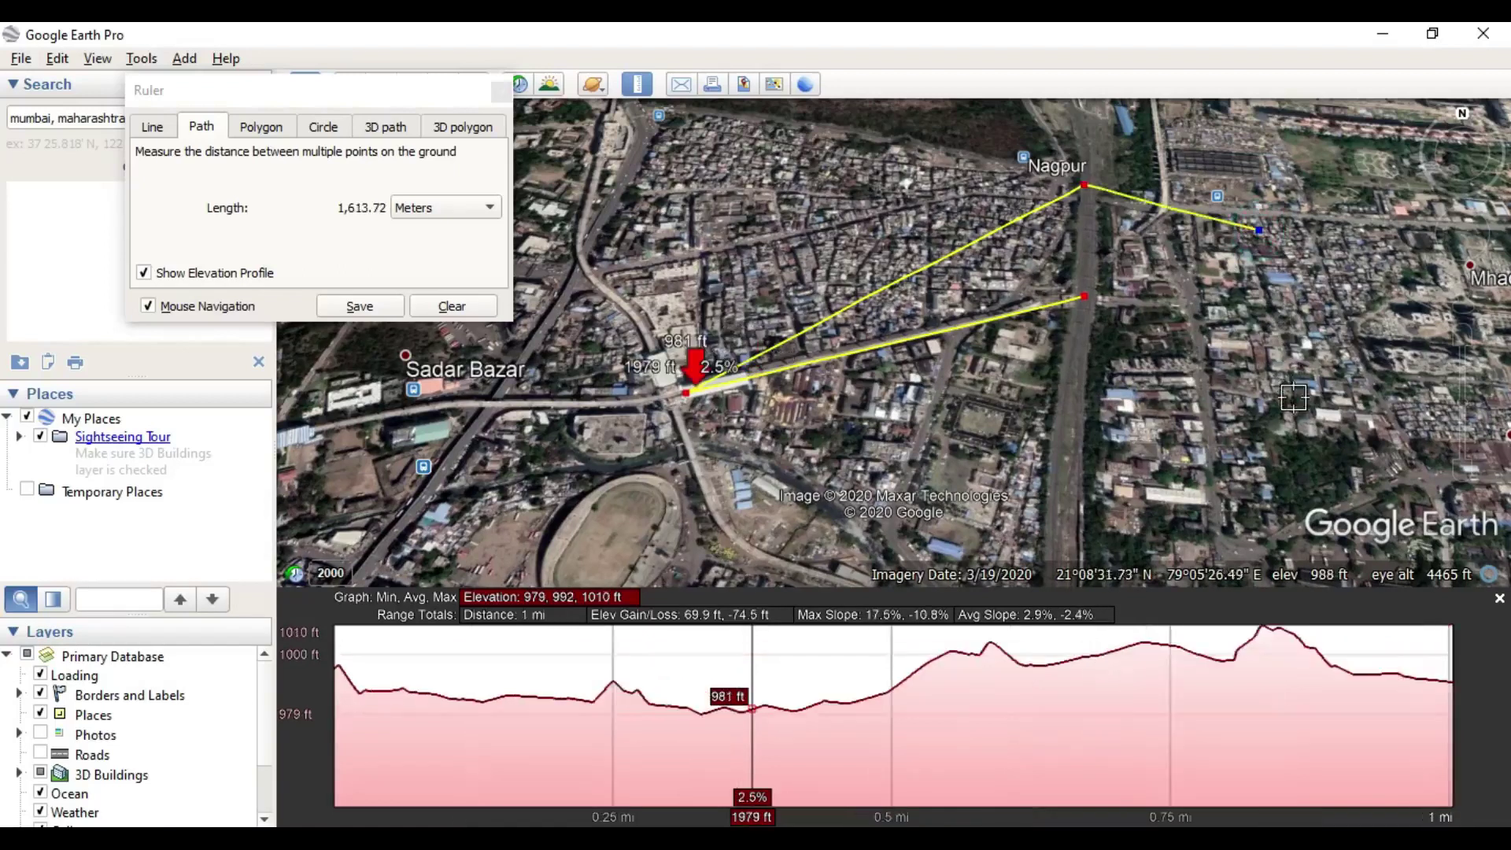
pyautogui.click(1295, 399)
pyautogui.click(1154, 458)
pyautogui.click(1049, 415)
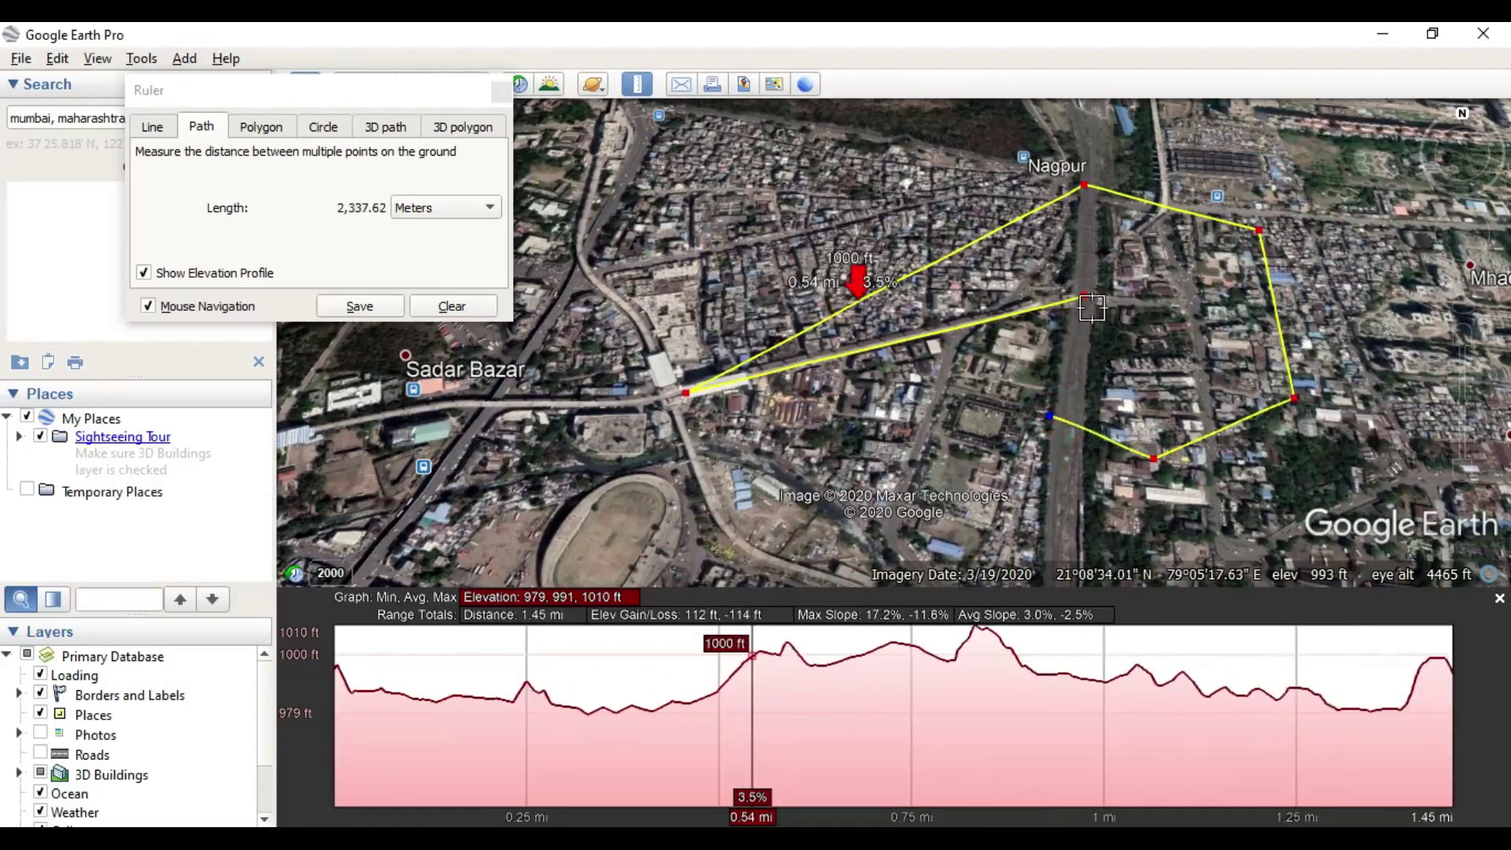
# - Insert further points near the path's starting point on both sides of the railway line, and clear the whole path
pyautogui.click(1083, 297)
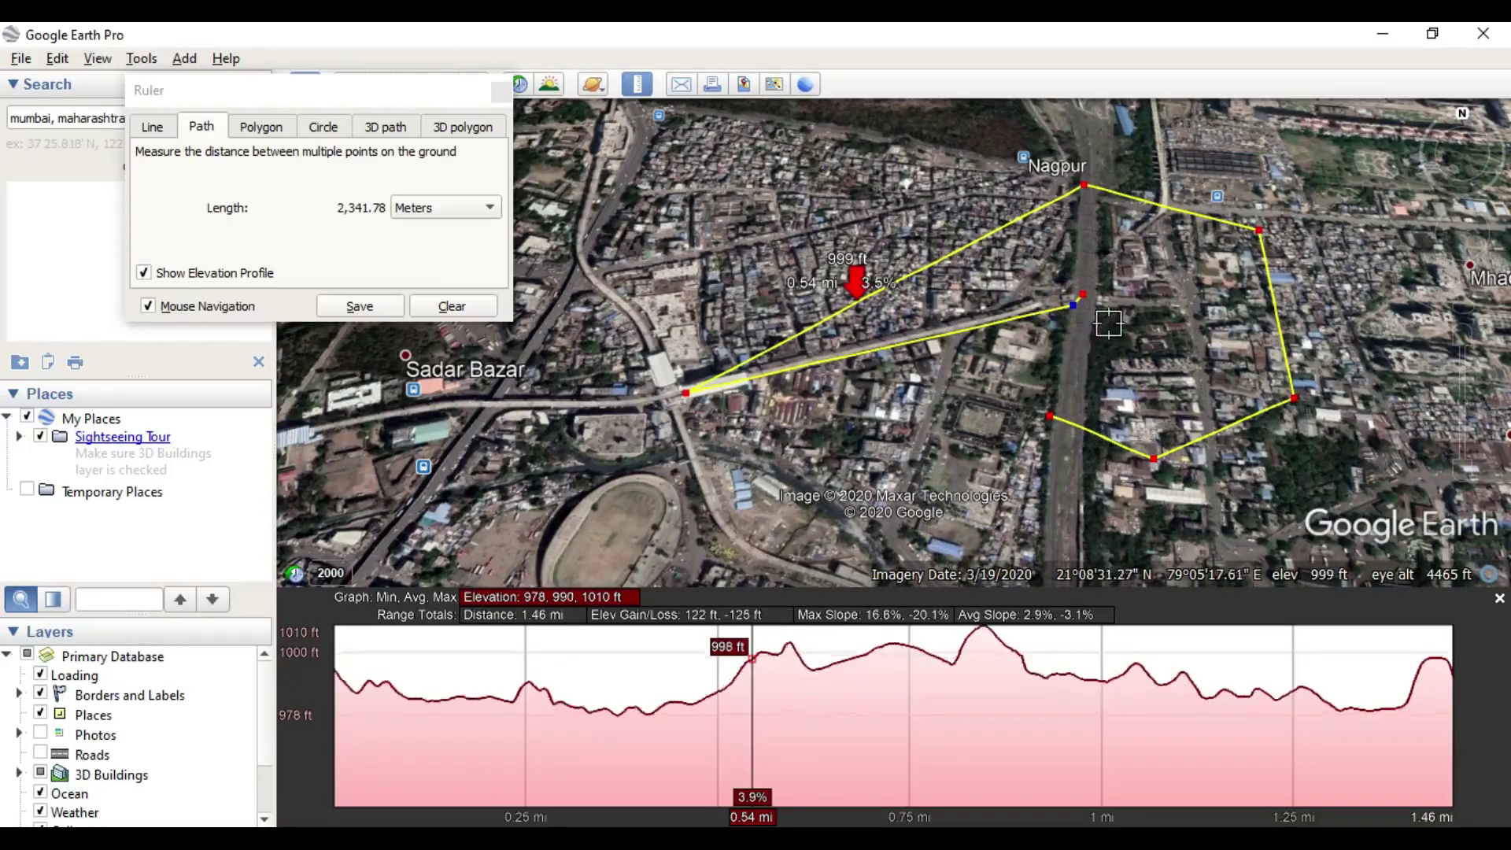
pyautogui.click(1109, 323)
pyautogui.click(1093, 380)
pyautogui.click(1014, 462)
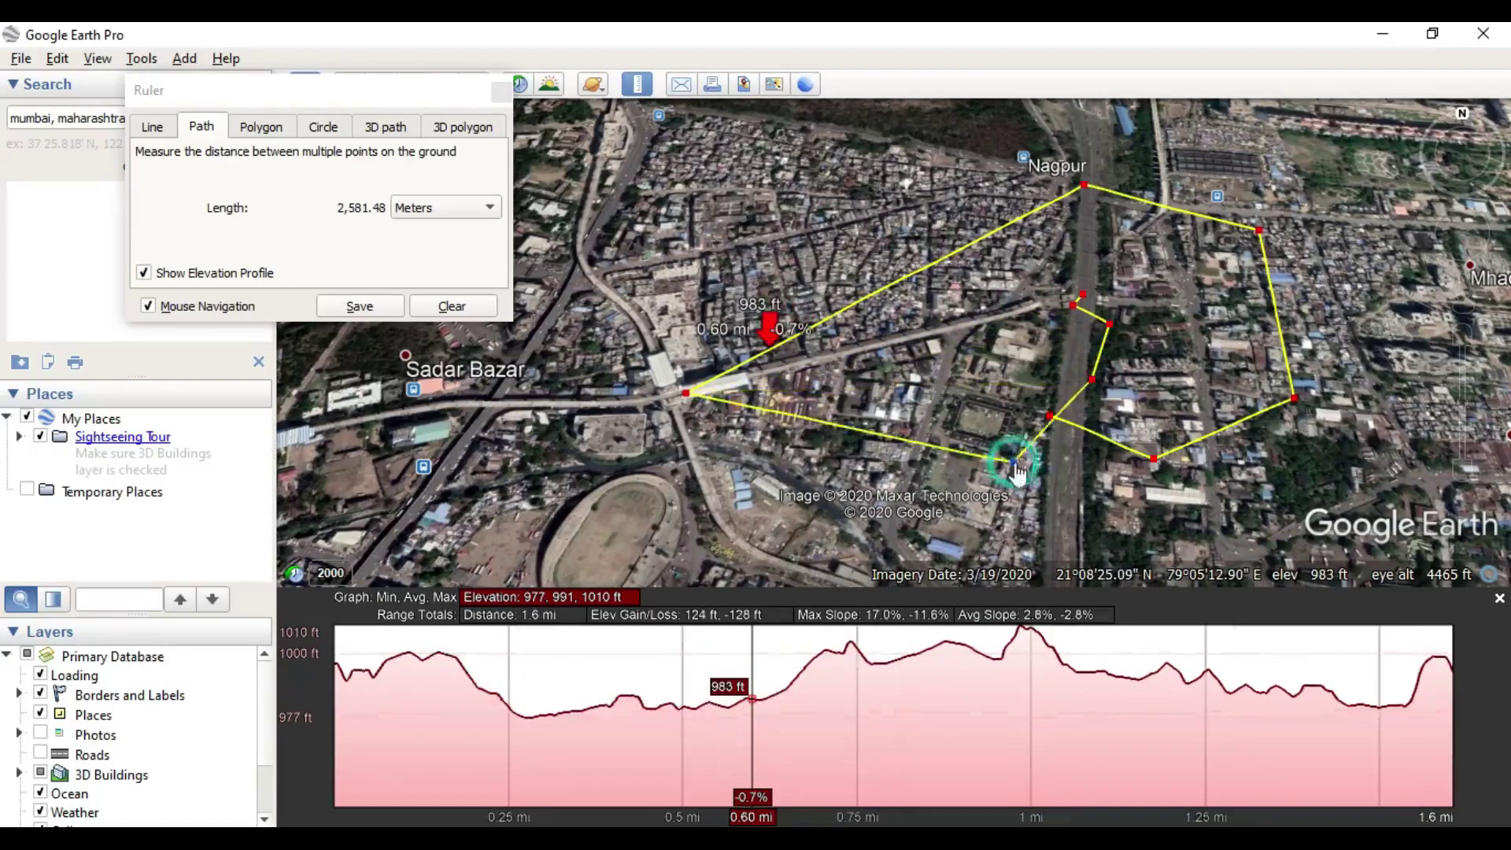
pyautogui.click(1055, 413)
pyautogui.click(1007, 301)
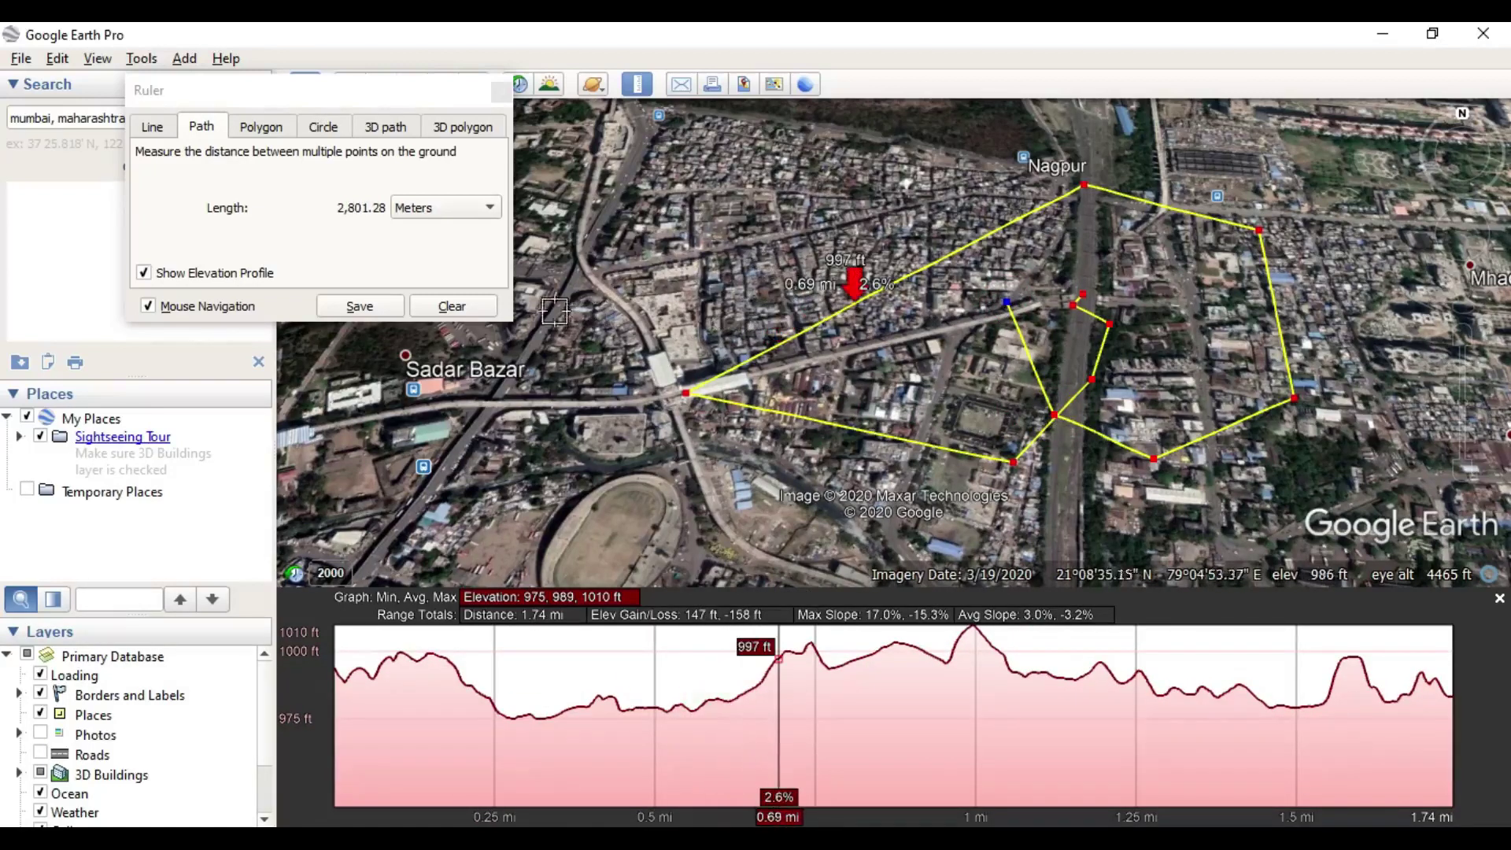
pyautogui.click(453, 306)
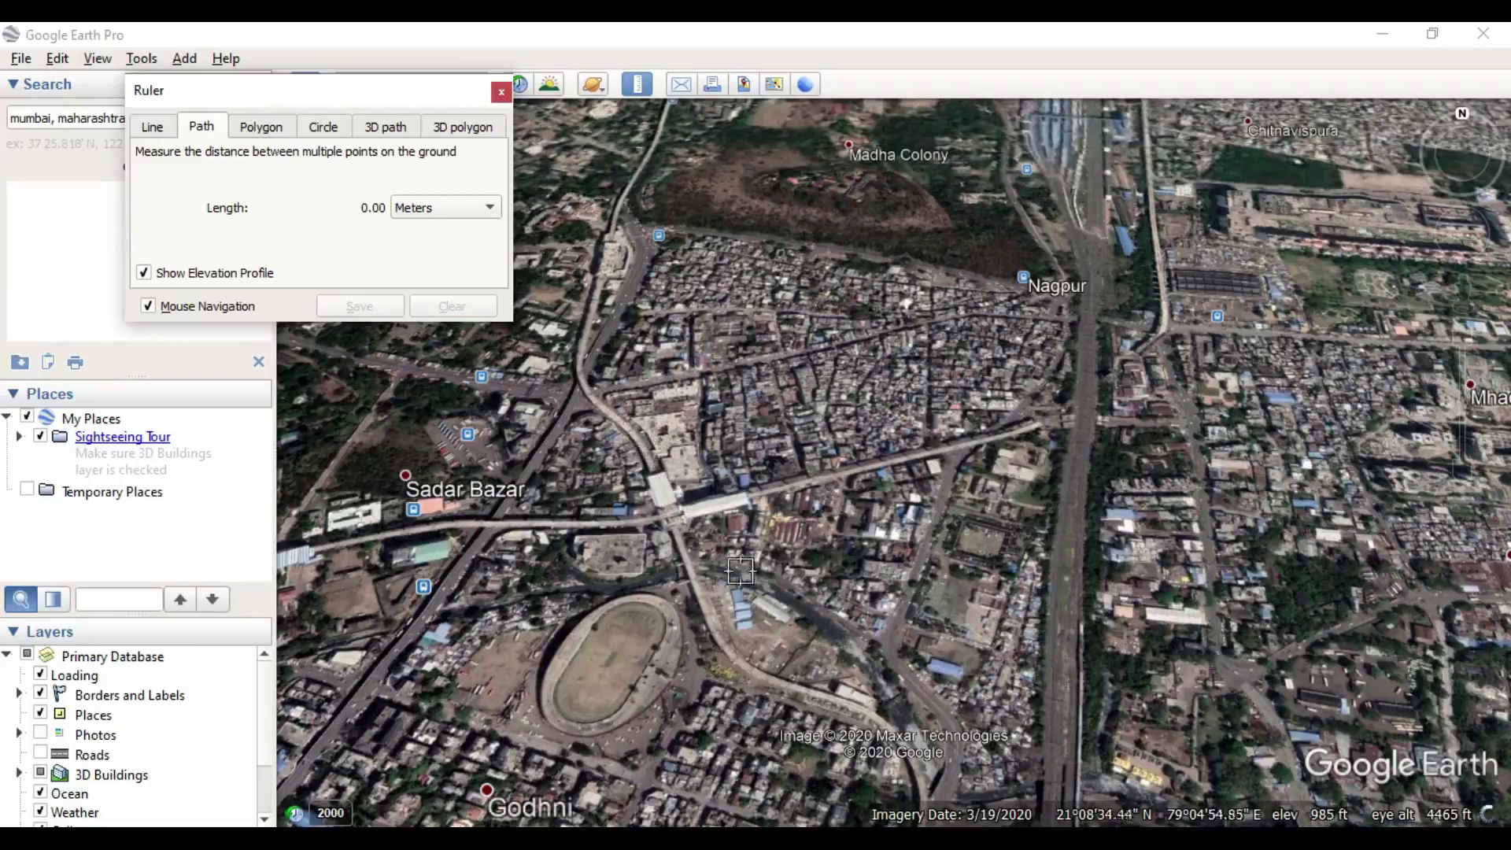
# - Measure a path about 2,183,834 m long from northern India to the country's southern tip, and examine its elevation profile
pyautogui.scroll(-5, 979, 553)
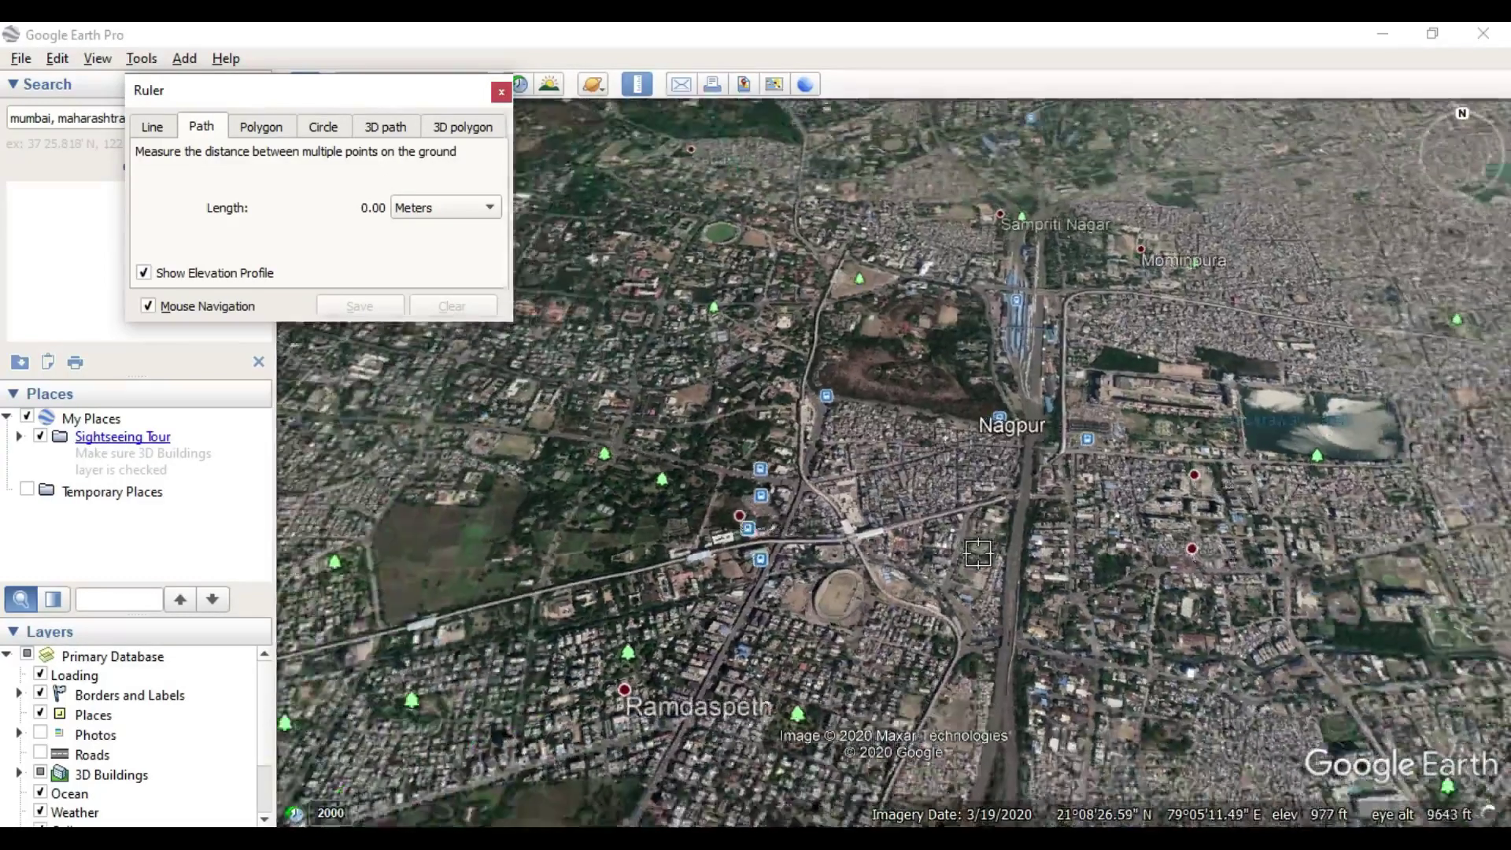
pyautogui.scroll(-3, 736, 629)
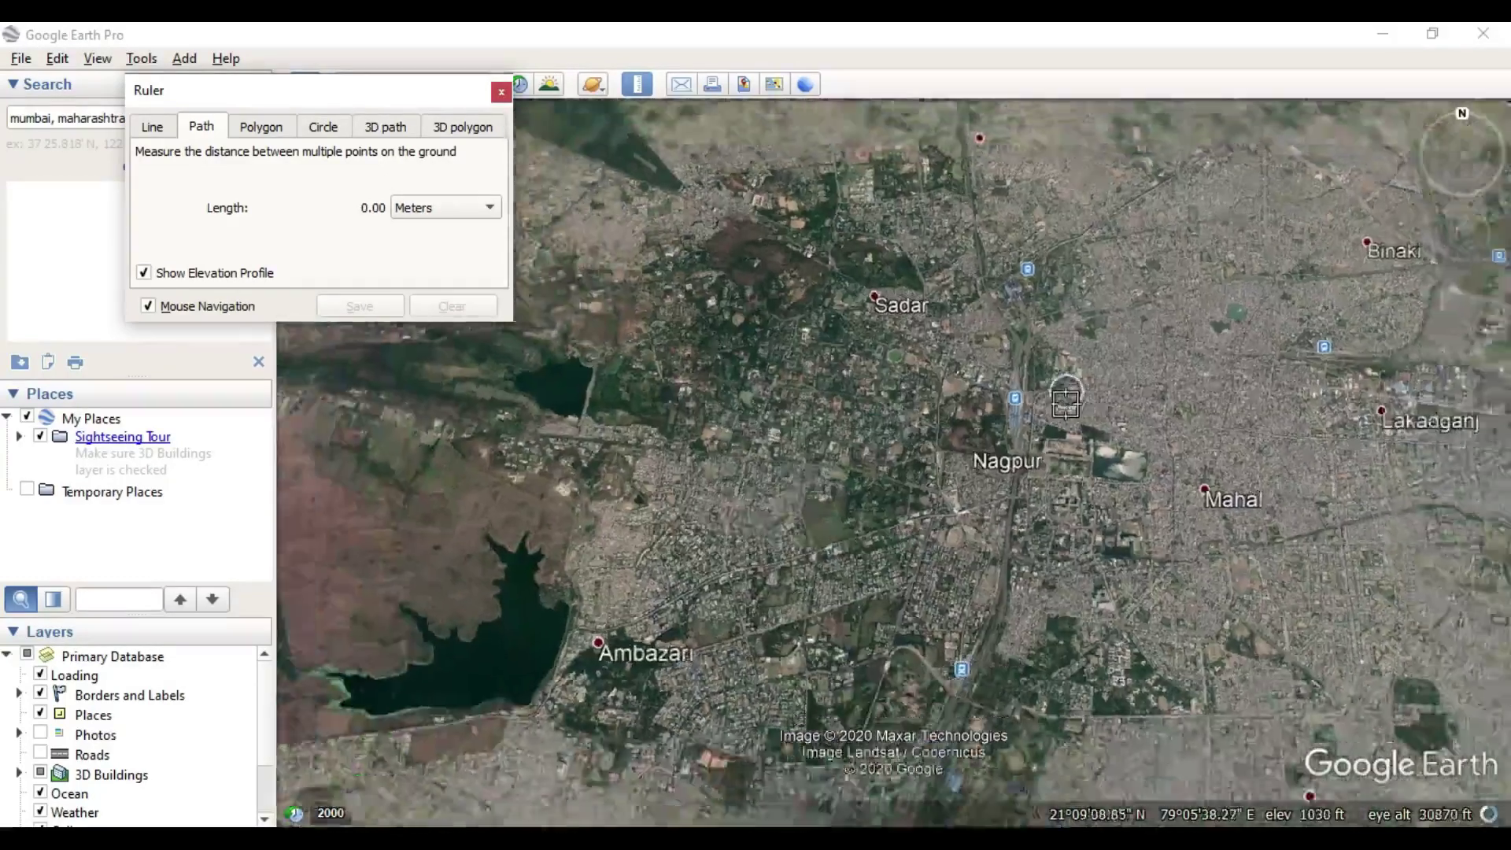
pyautogui.scroll(-3, 826, 432)
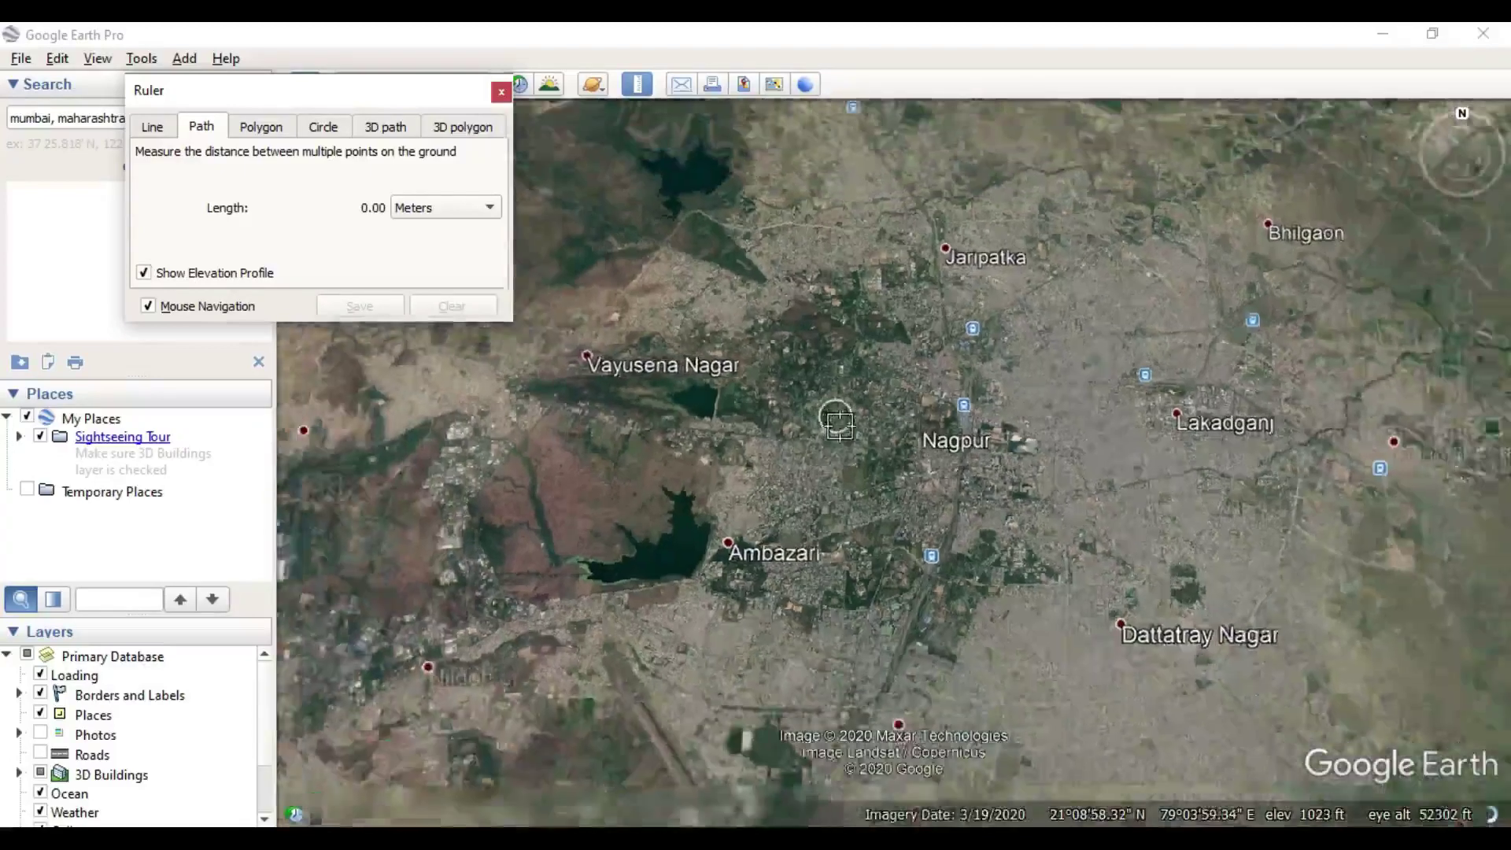
pyautogui.scroll(-2, 820, 453)
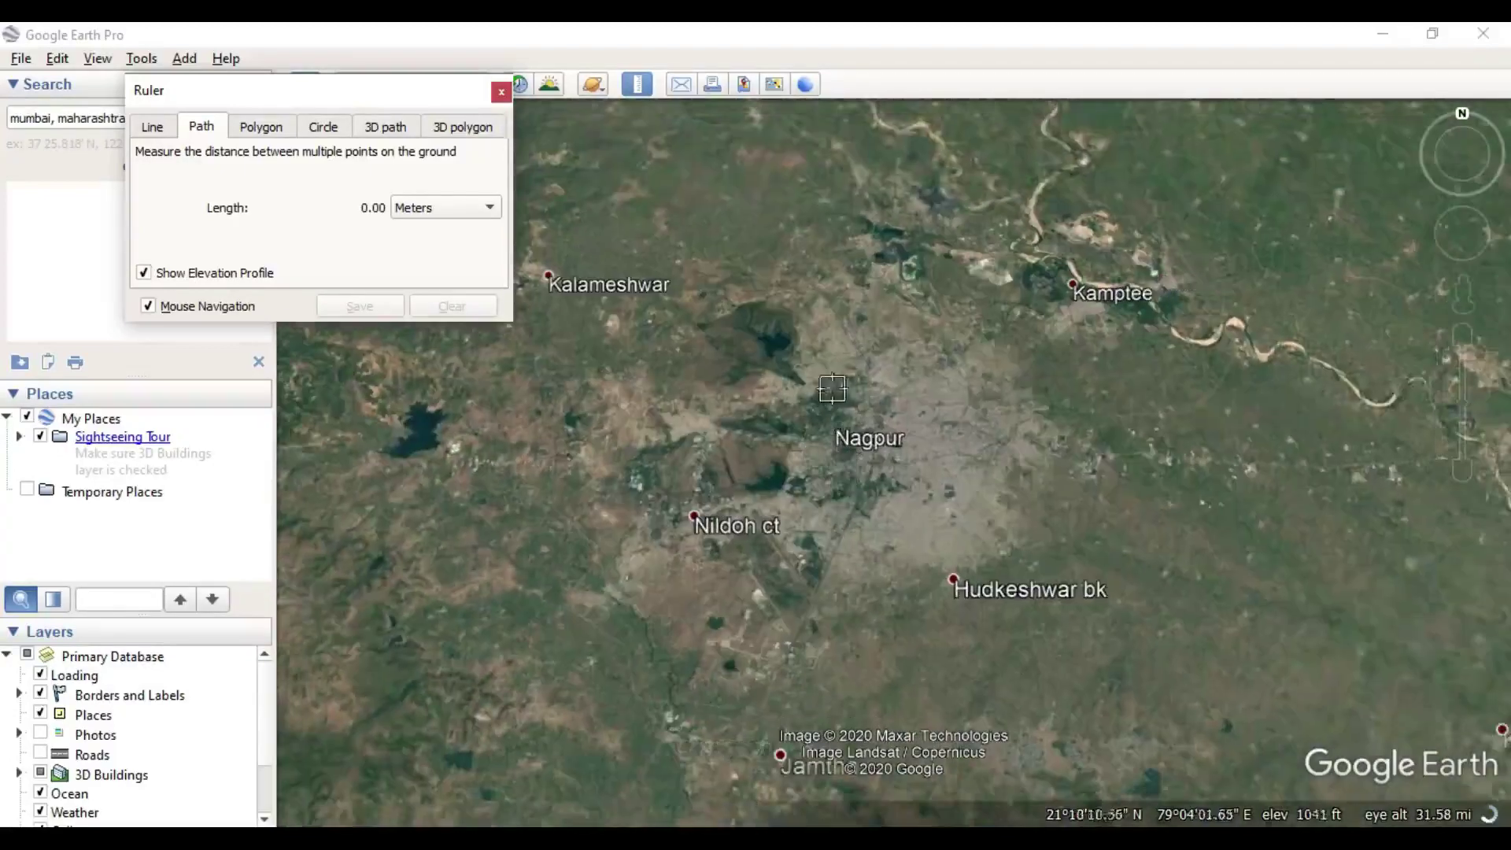
pyautogui.scroll(-5, 908, 372)
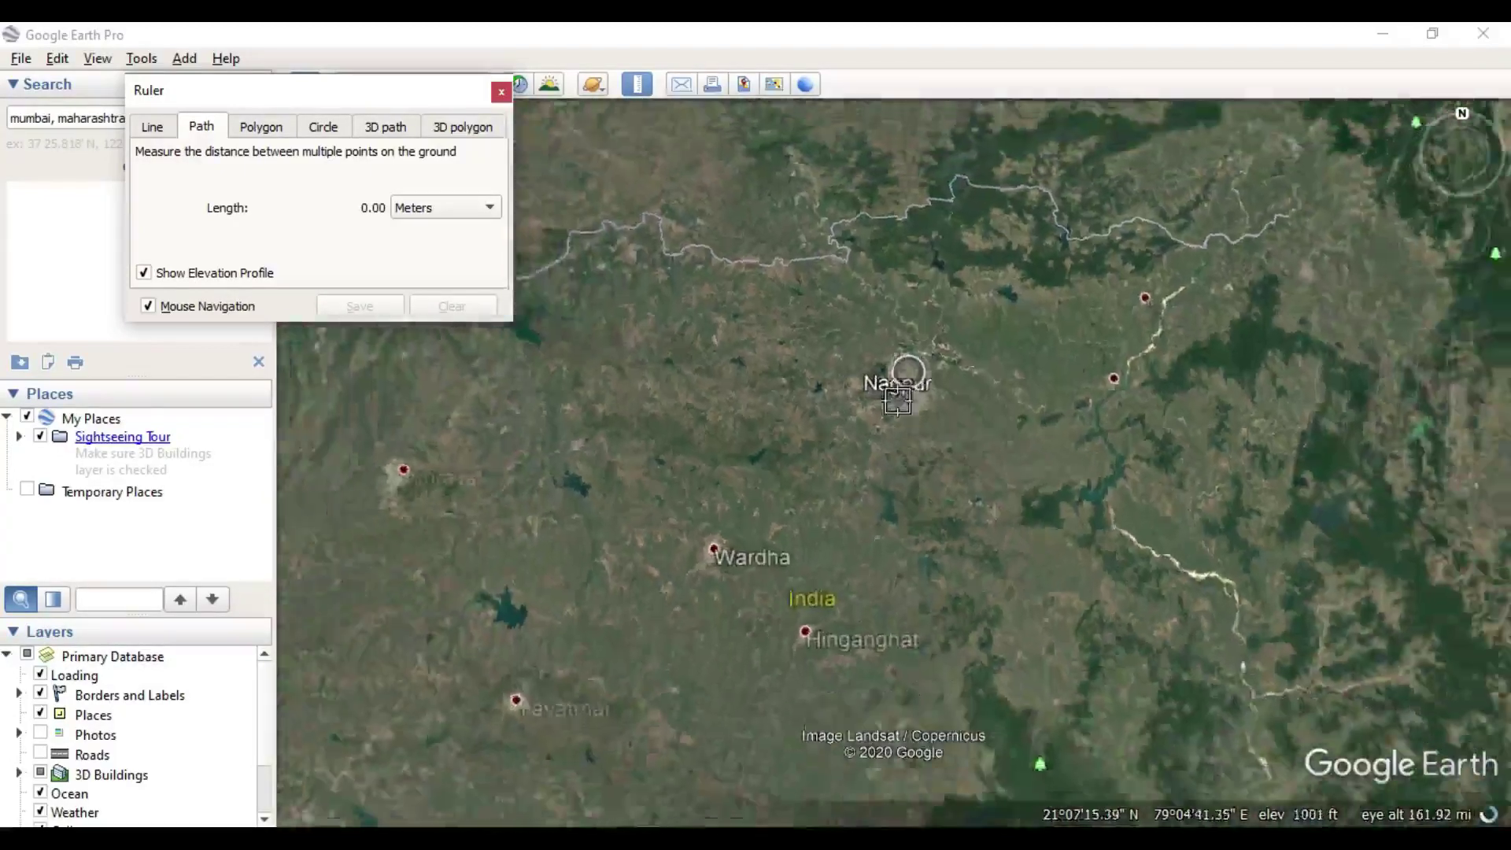
pyautogui.scroll(-5, 897, 399)
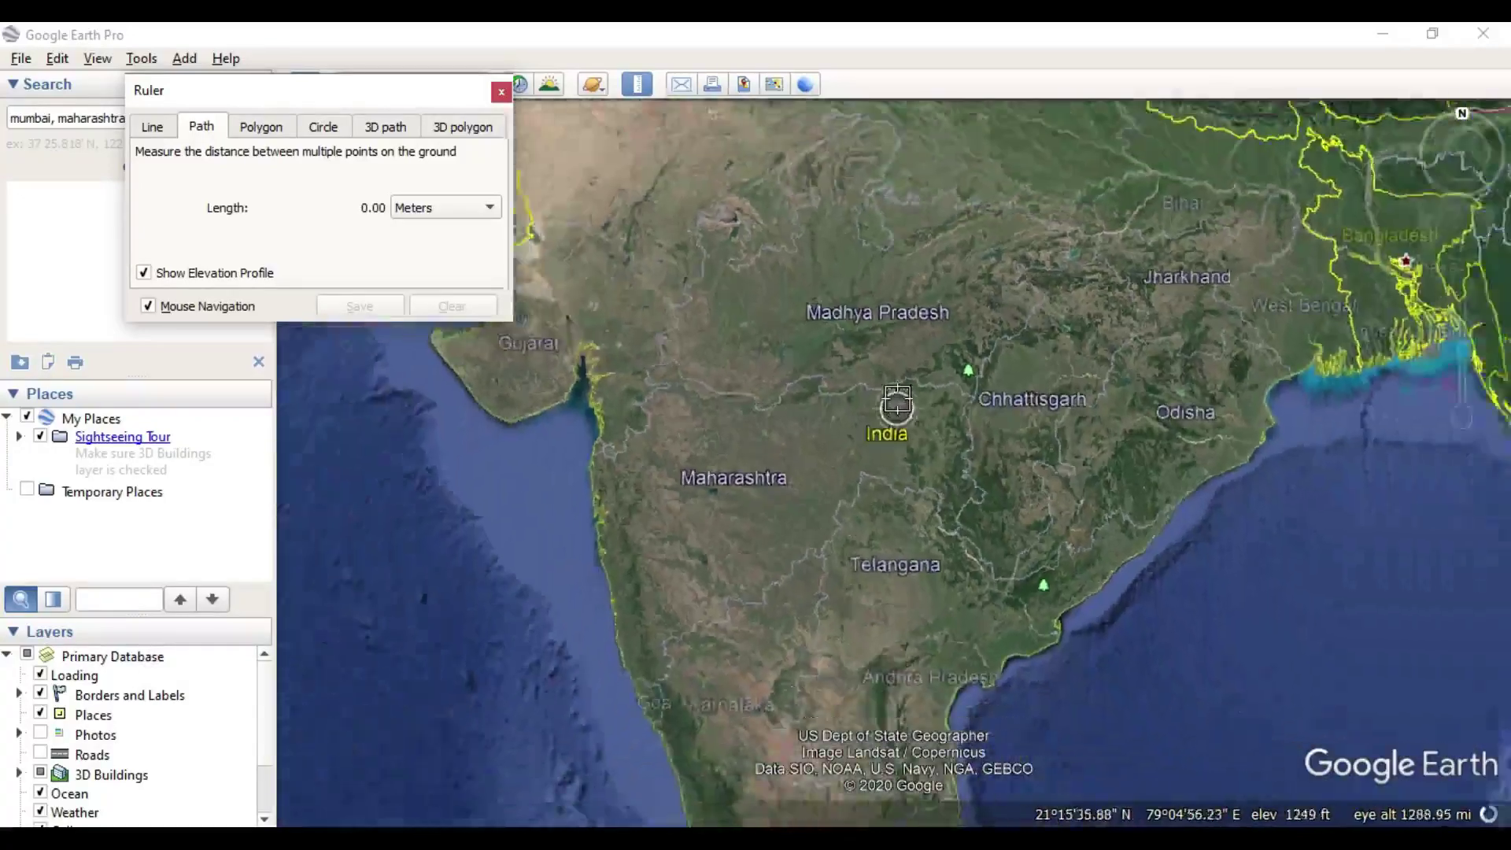
pyautogui.scroll(-3, 898, 399)
pyautogui.scroll(1, 905, 520)
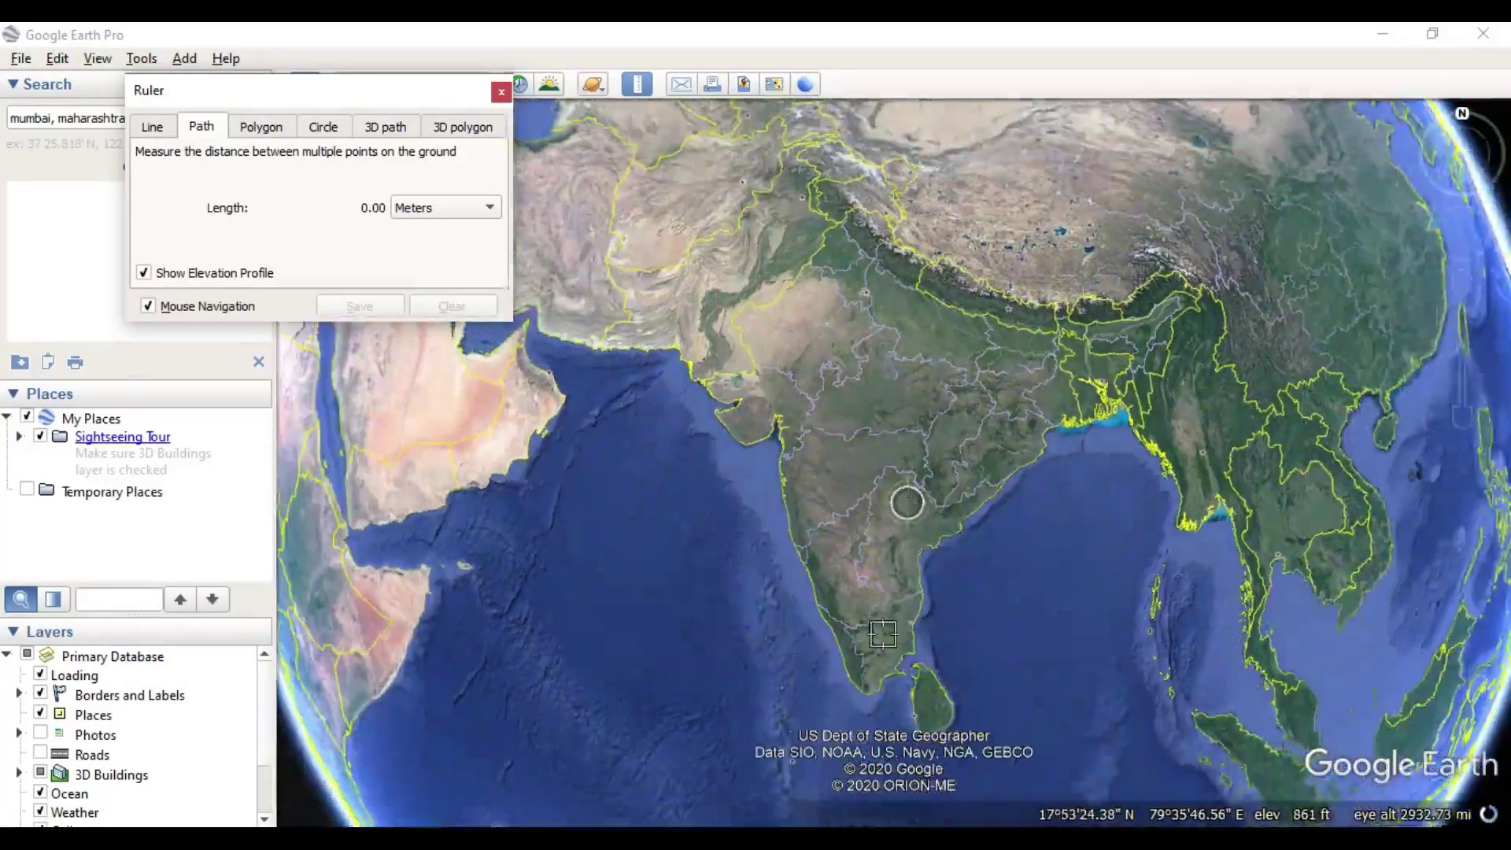
pyautogui.scroll(-2, 865, 563)
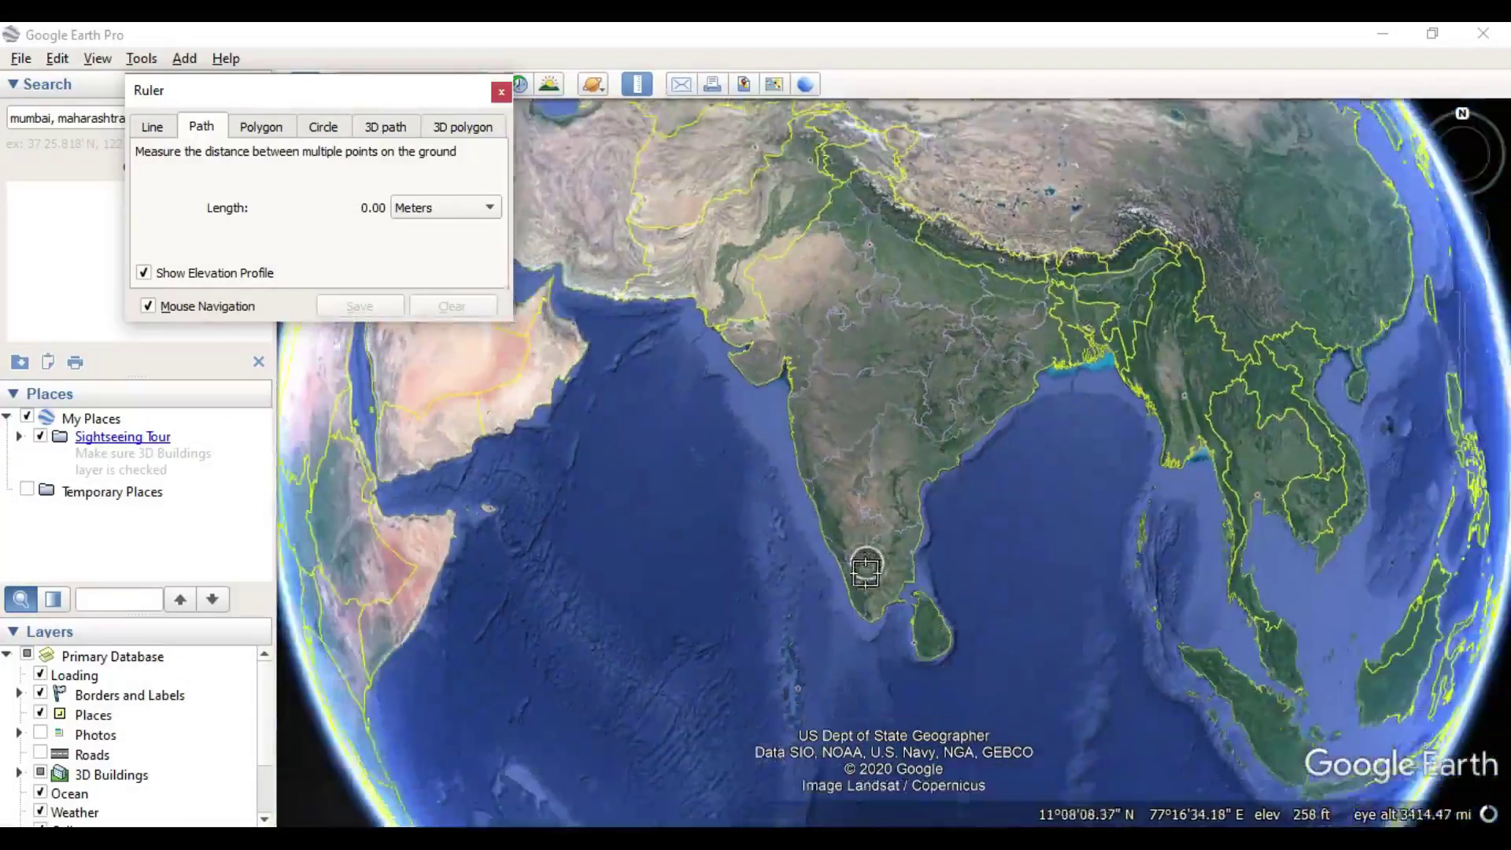
pyautogui.click(861, 184)
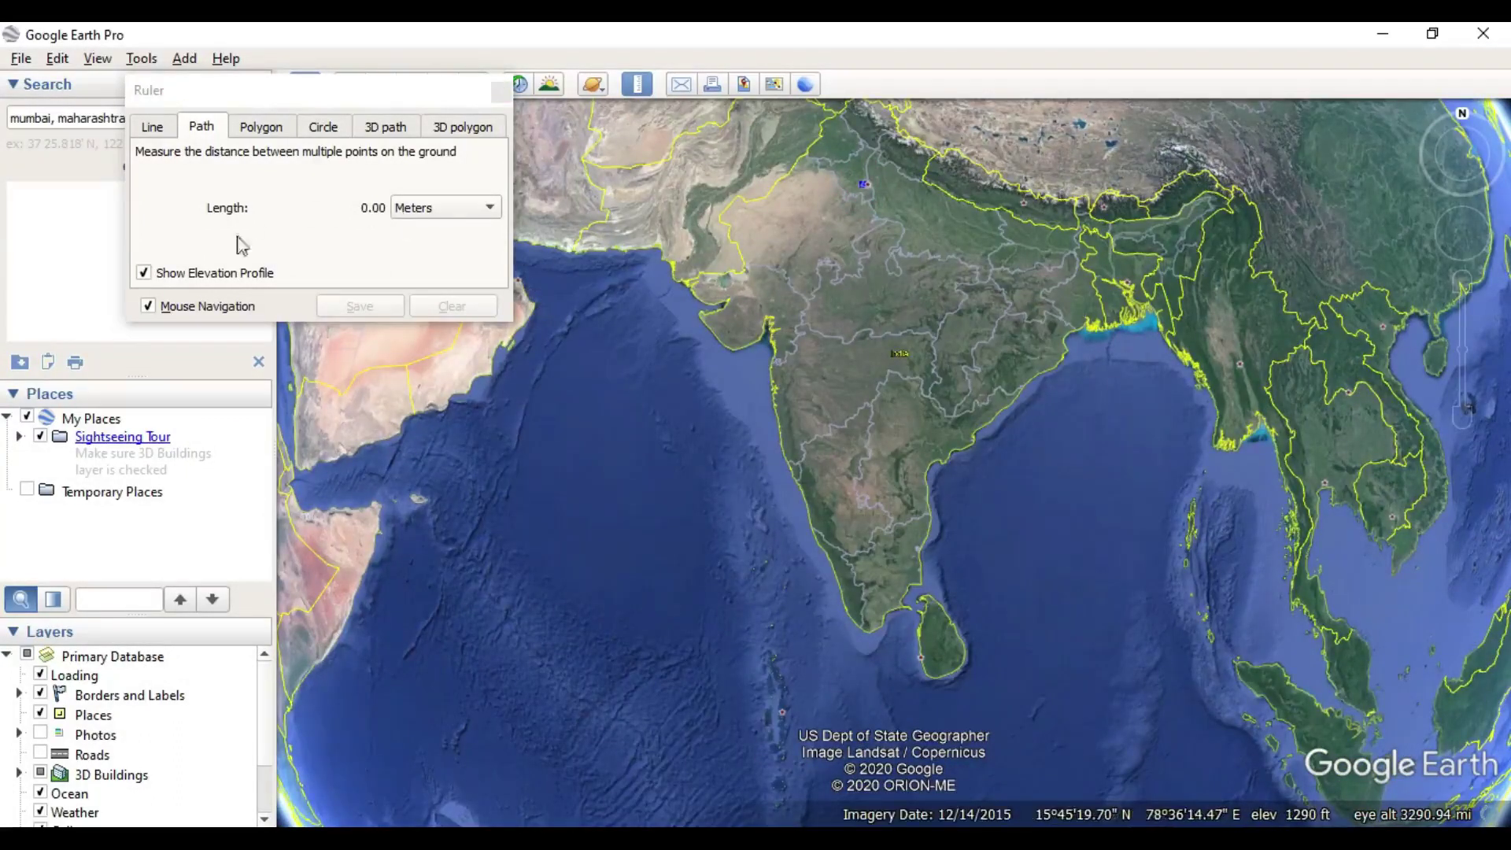
pyautogui.click(358, 201)
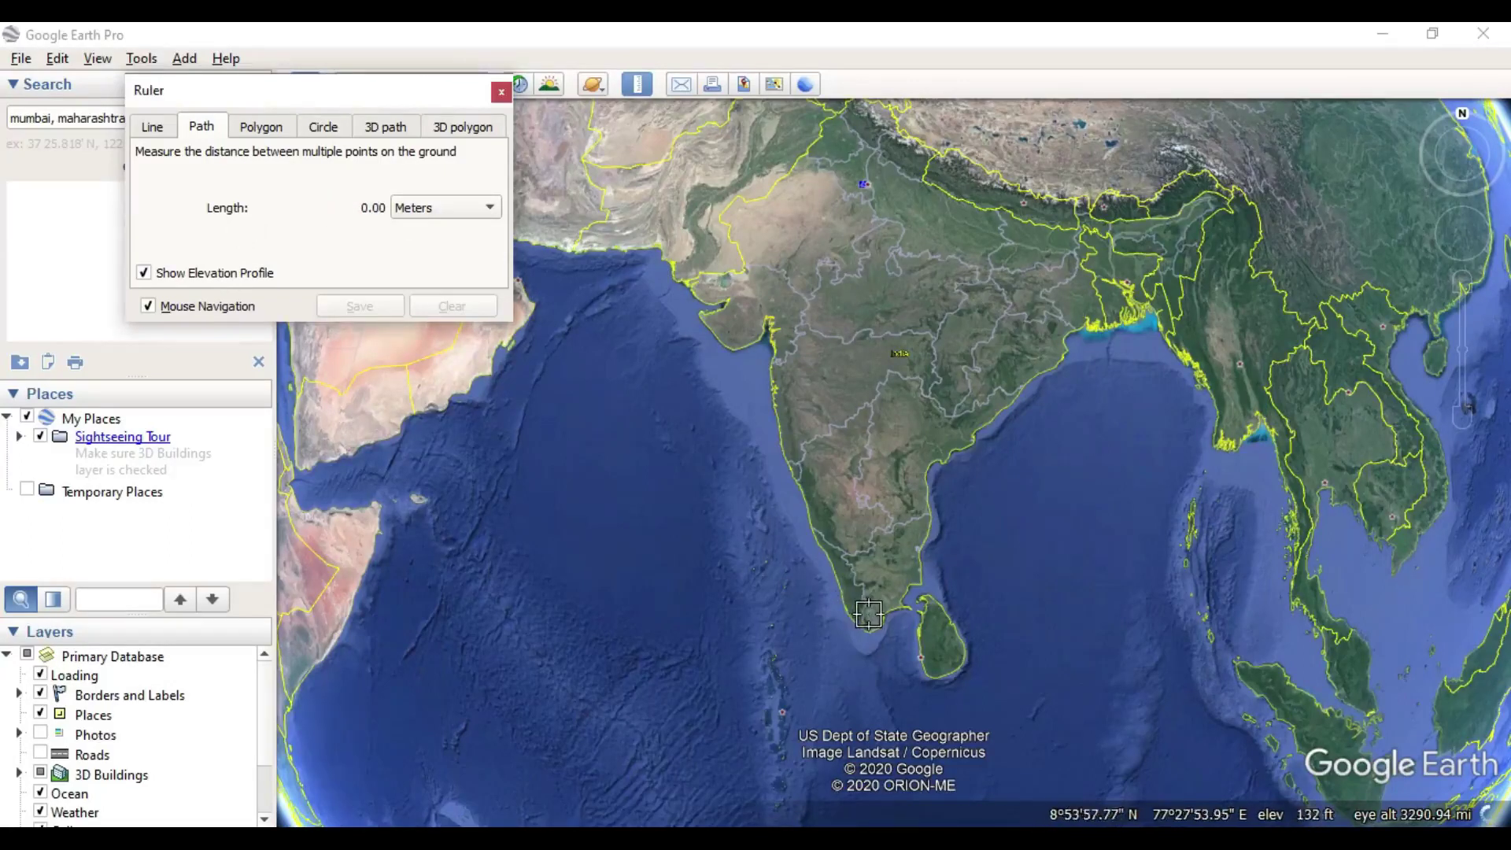
pyautogui.click(869, 615)
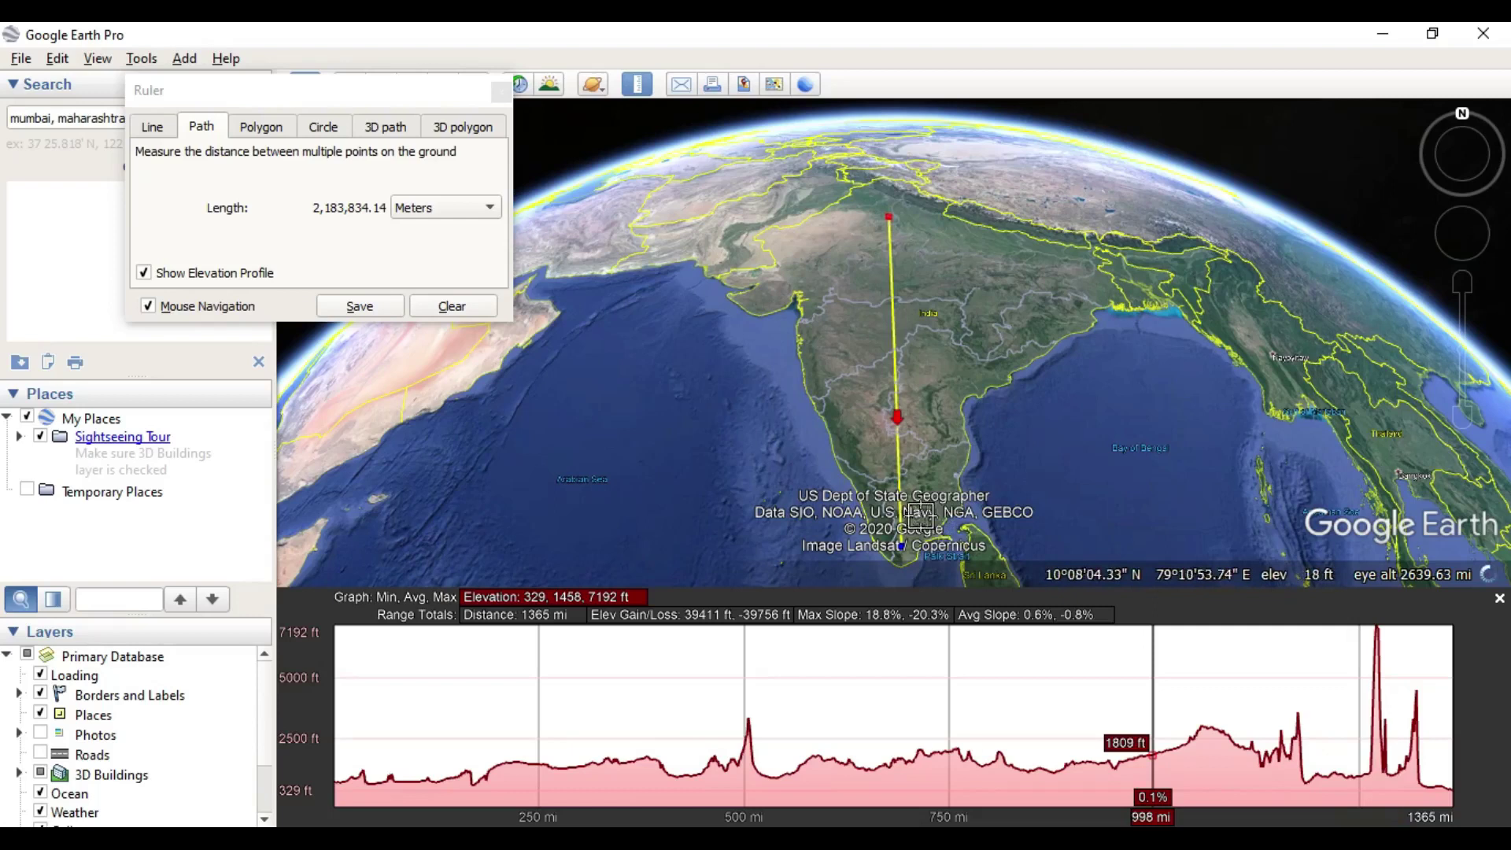
# - Extend the path from India's southern tip back north to a point near Palani, about 2,345,121 m in total, and examine its end
pyautogui.click(898, 510)
pyautogui.scroll(5, 895, 440)
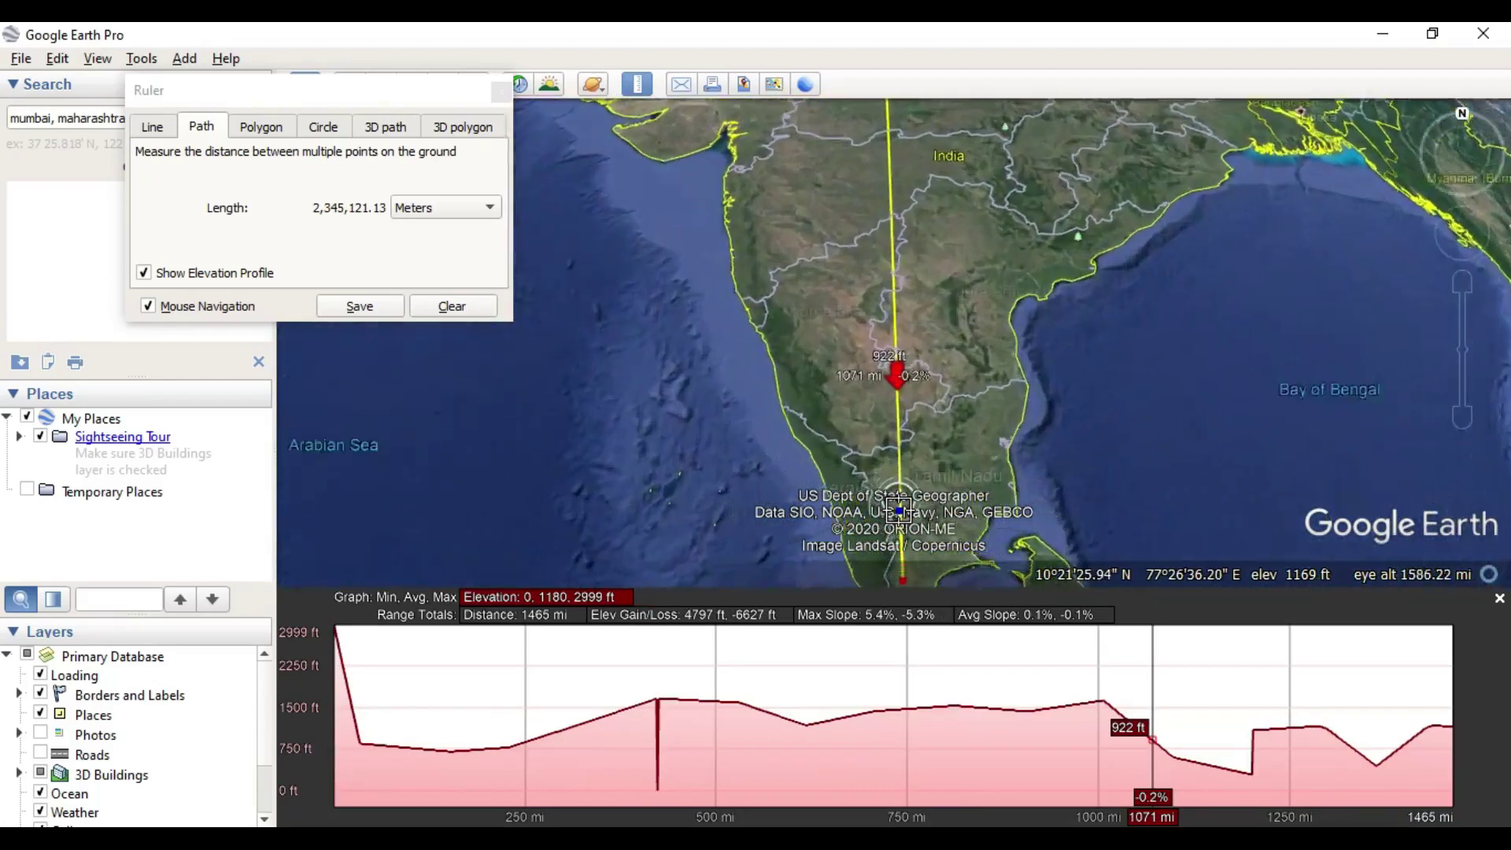
pyautogui.scroll(4, 897, 463)
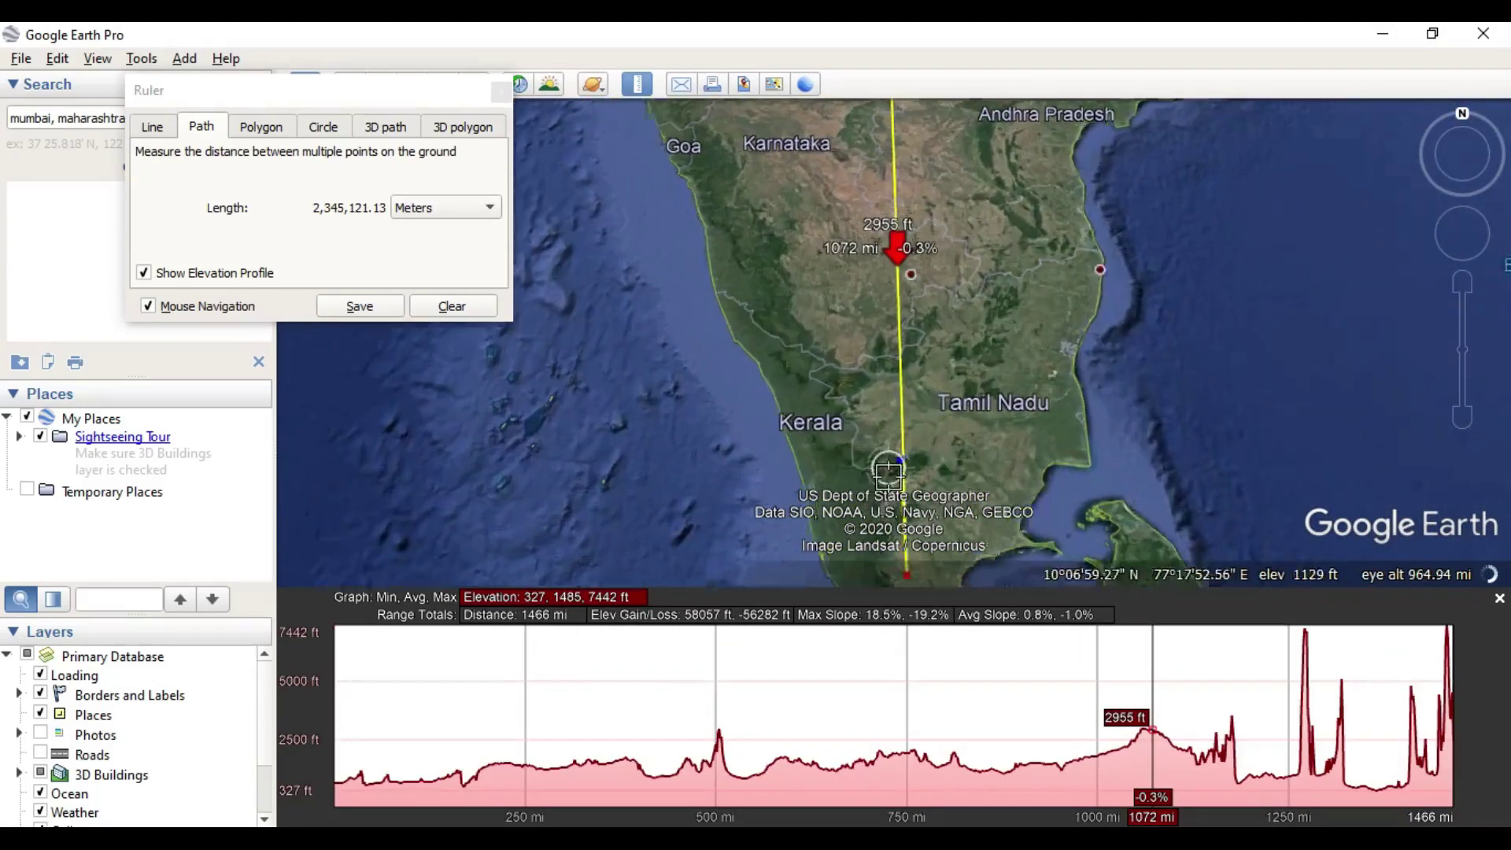
pyautogui.scroll(6, 896, 463)
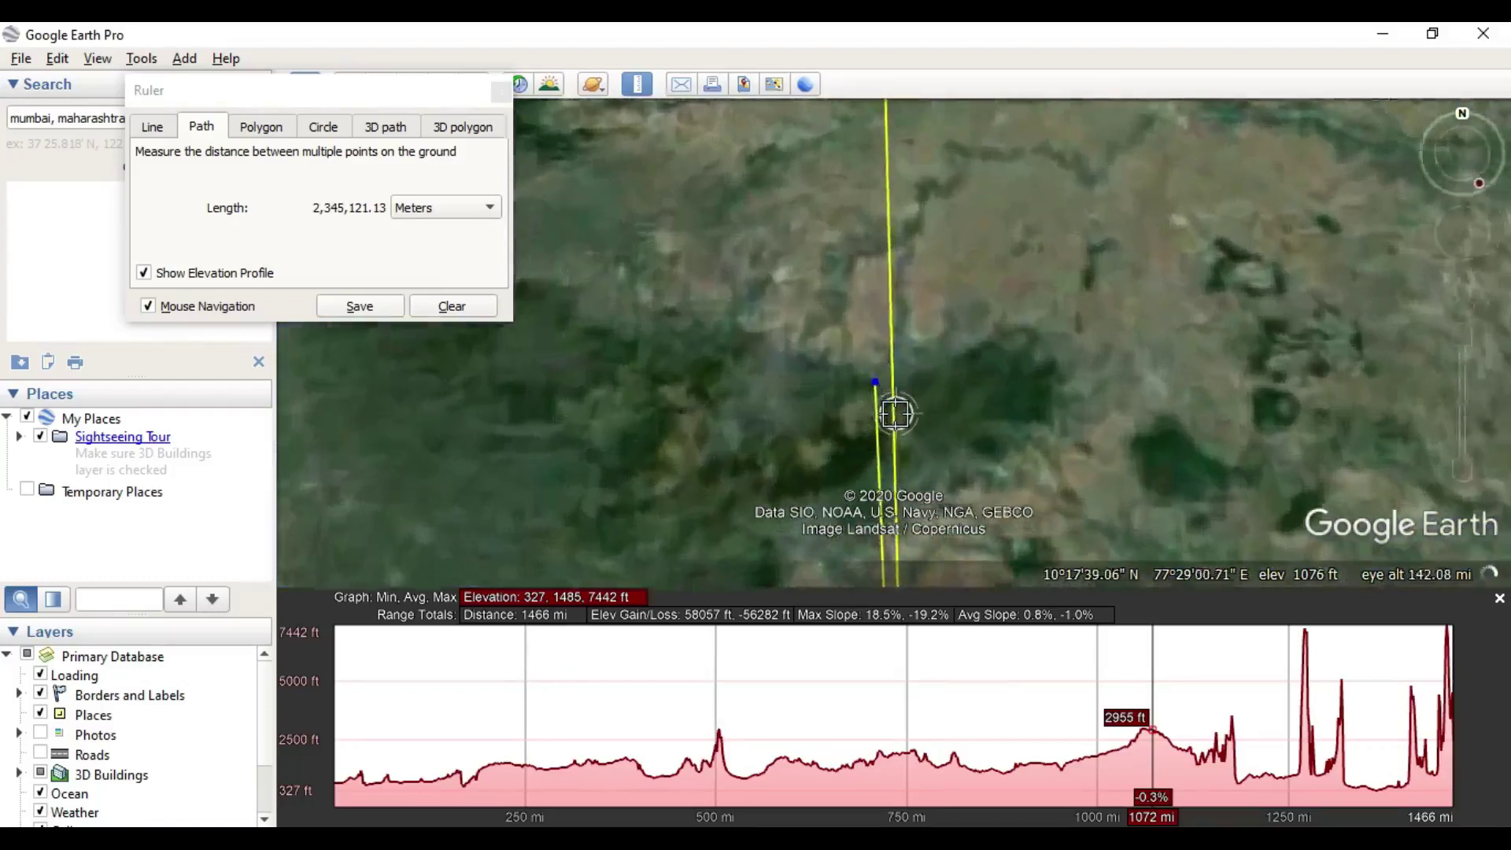
pyautogui.scroll(2, 889, 378)
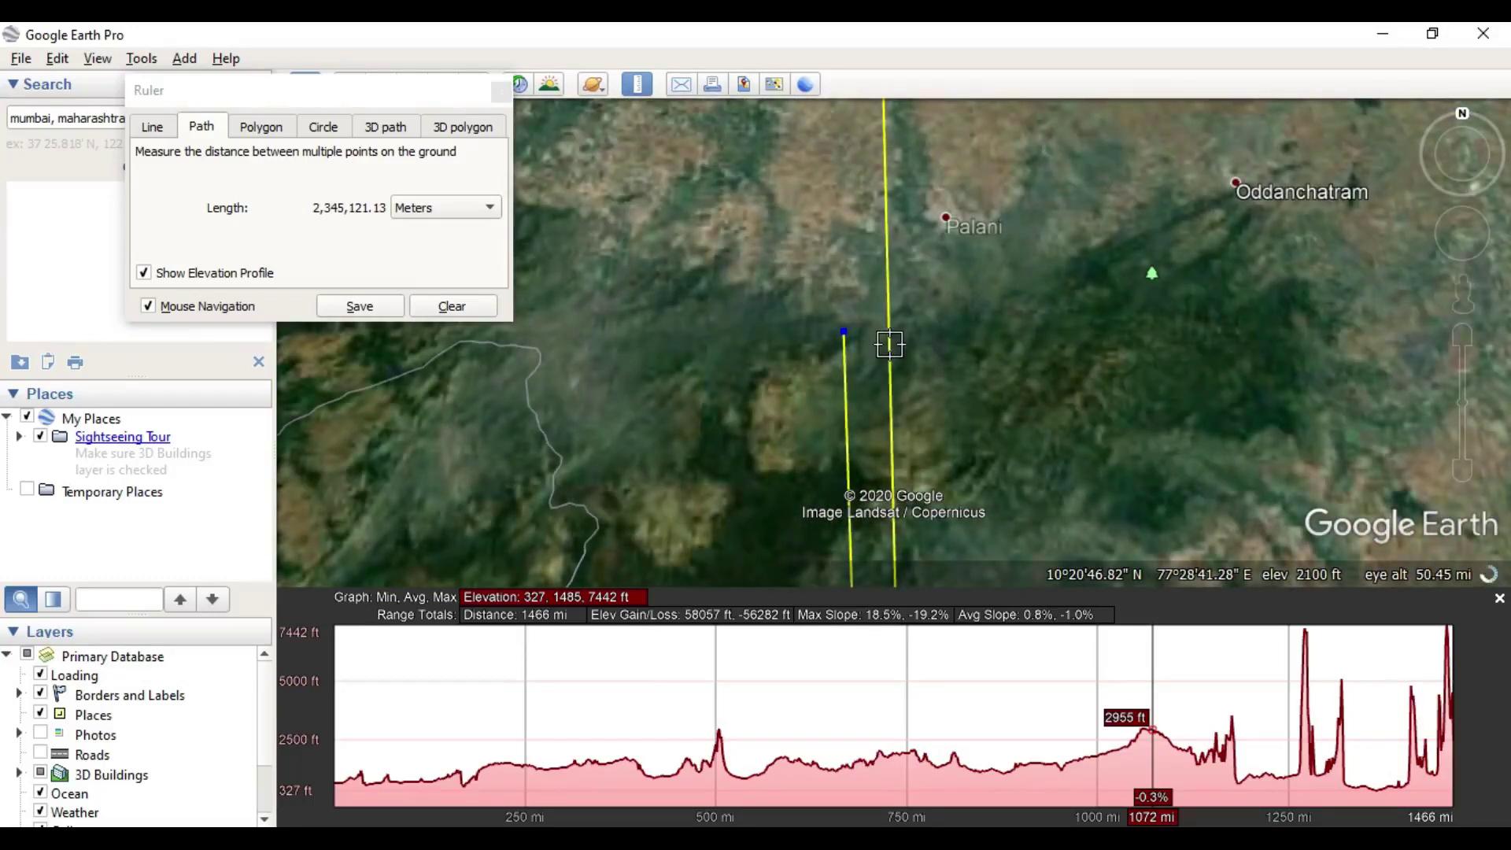
pyautogui.moveTo(889, 344); pyautogui.dragTo(798, 305, button='middle')
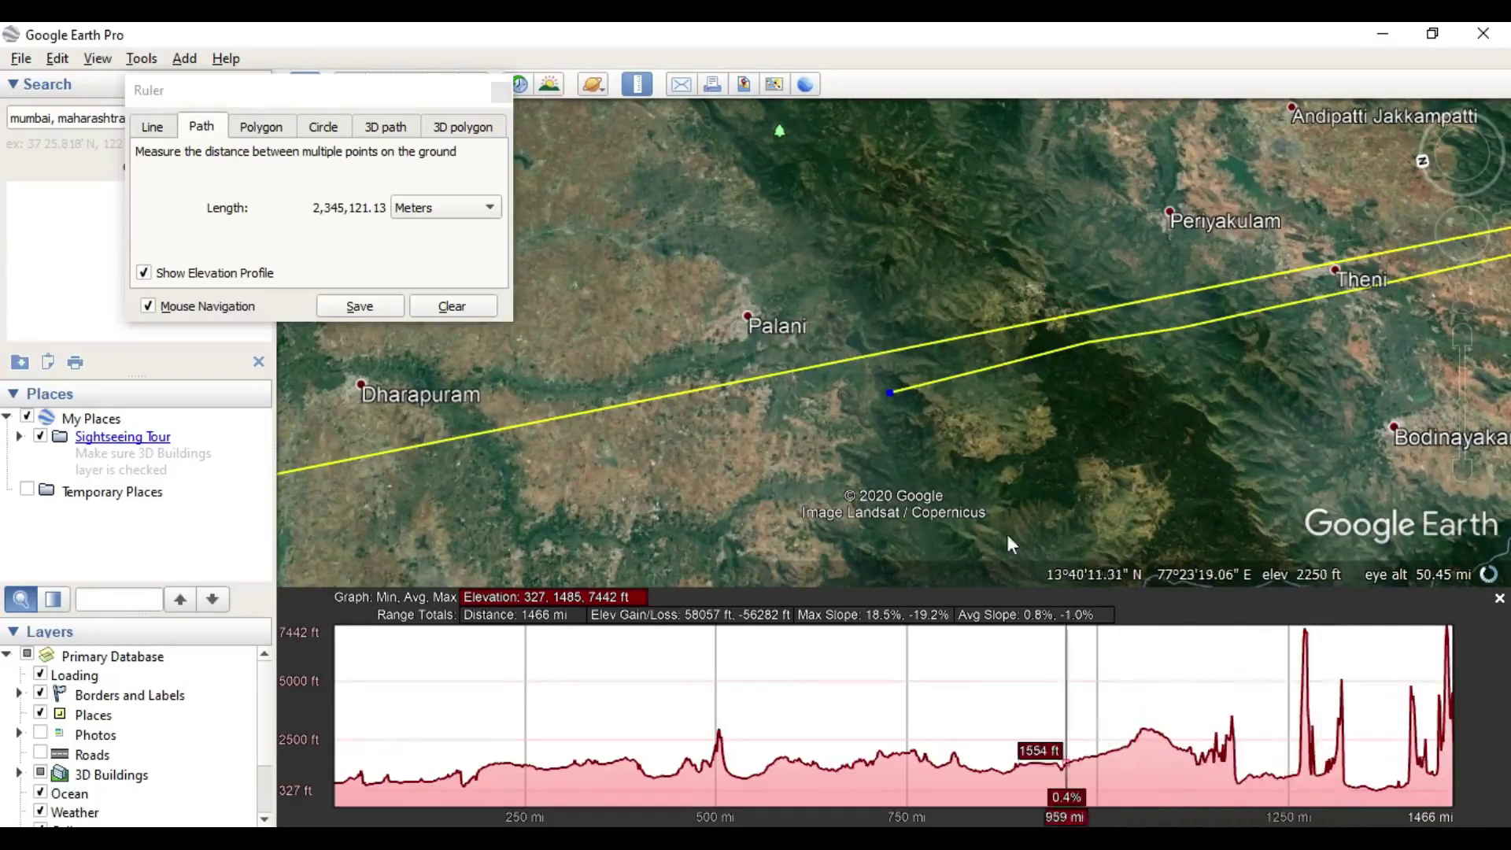
pyautogui.scroll(-3, 859, 294)
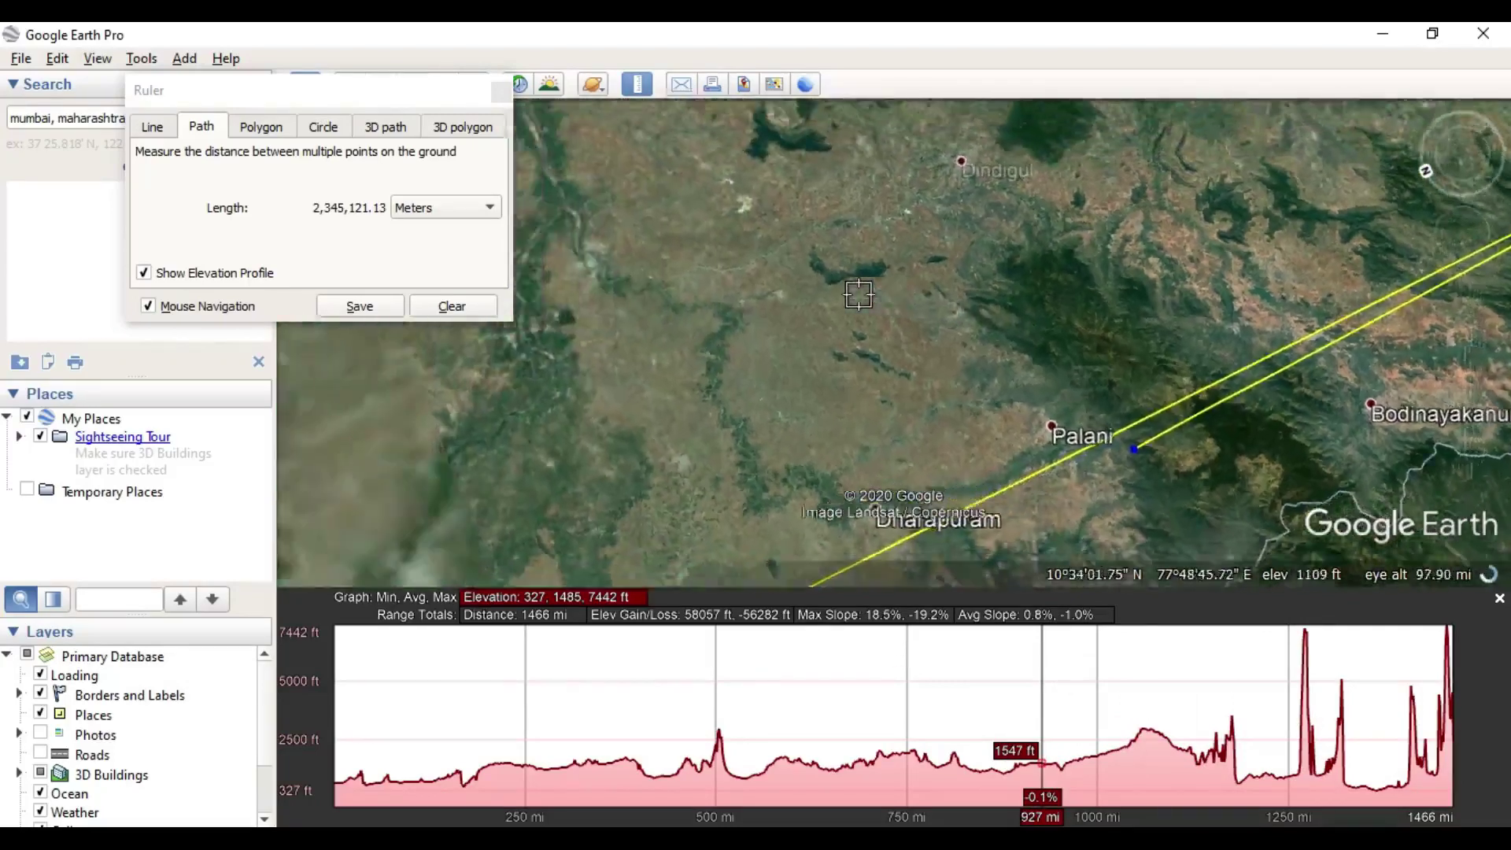
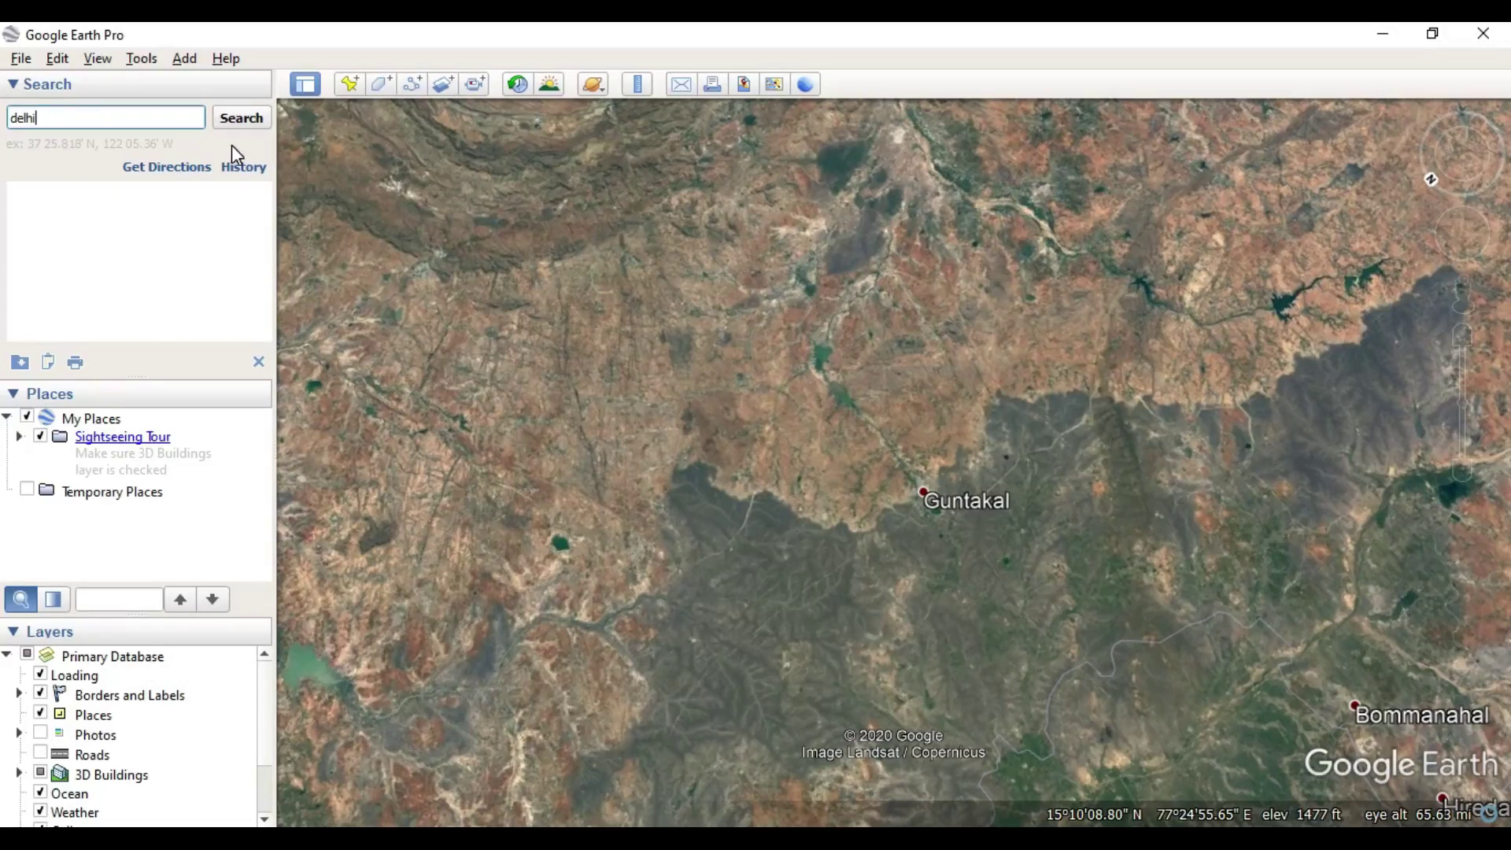
# - Search for Delhi Airport, New Delhi, Delhi and go to its location
pyautogui.write(',')
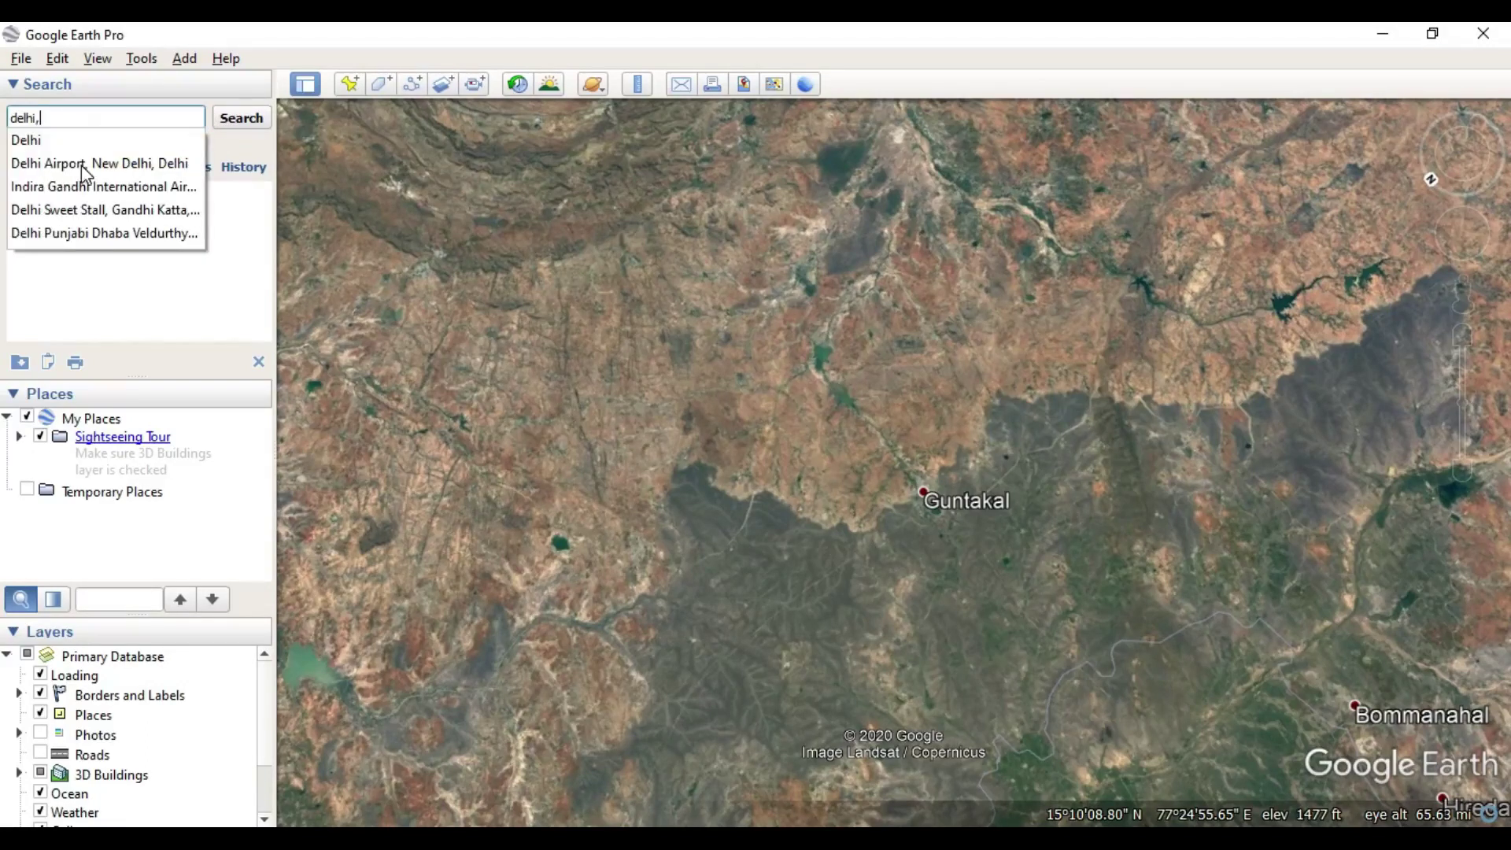
pyautogui.click(103, 161)
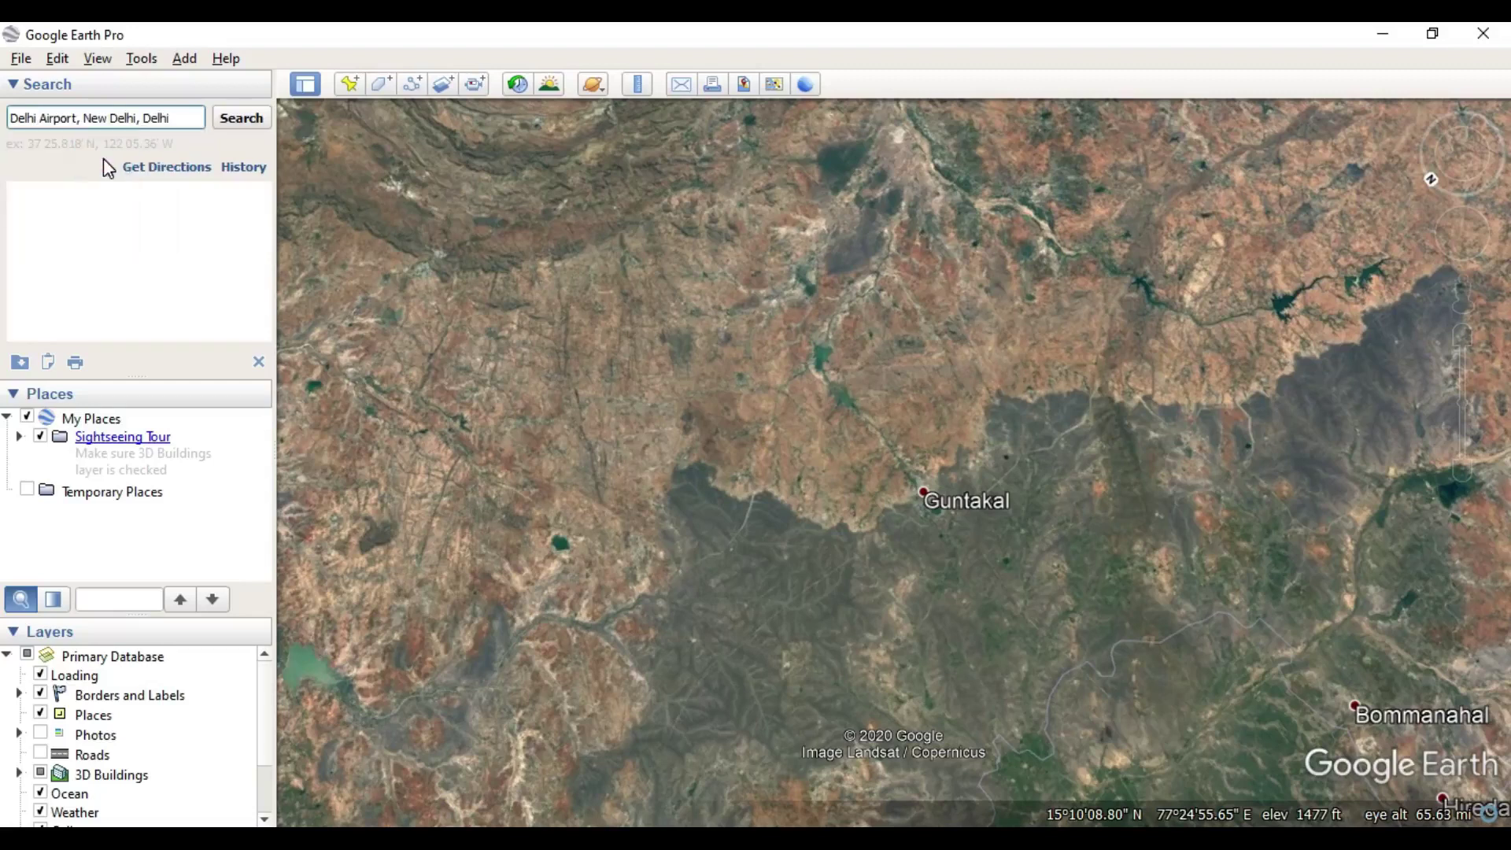
pyautogui.click(235, 118)
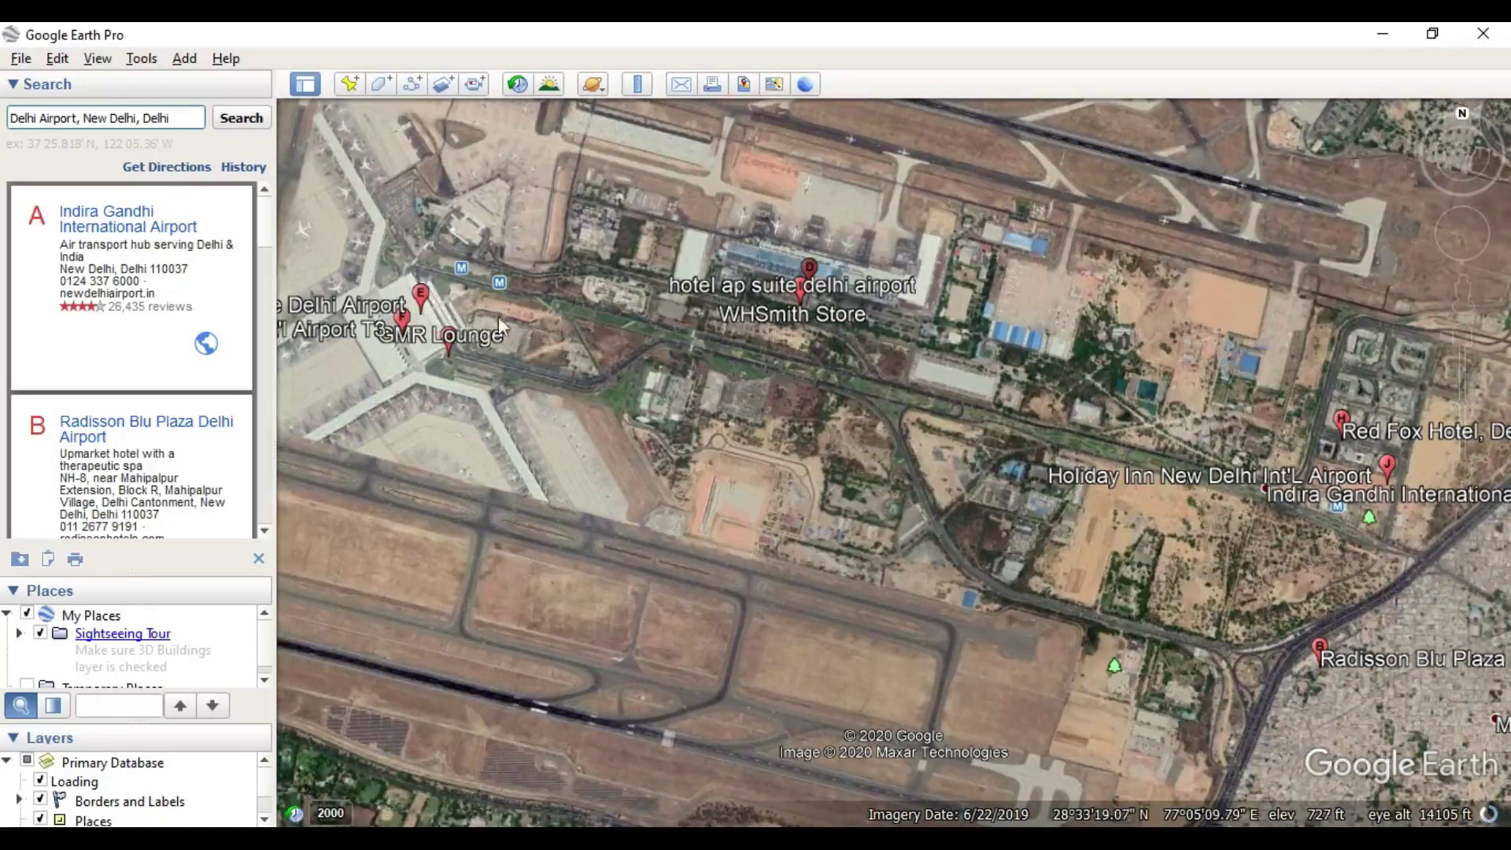
# - Measure a path about 3,072 m long from the terminal near GMR Lounge eastward to near the Holiday Inn, moving the Ruler clear of the map
pyautogui.click(636, 84)
pyautogui.moveTo(352, 108); pyautogui.dragTo(1344, 36)
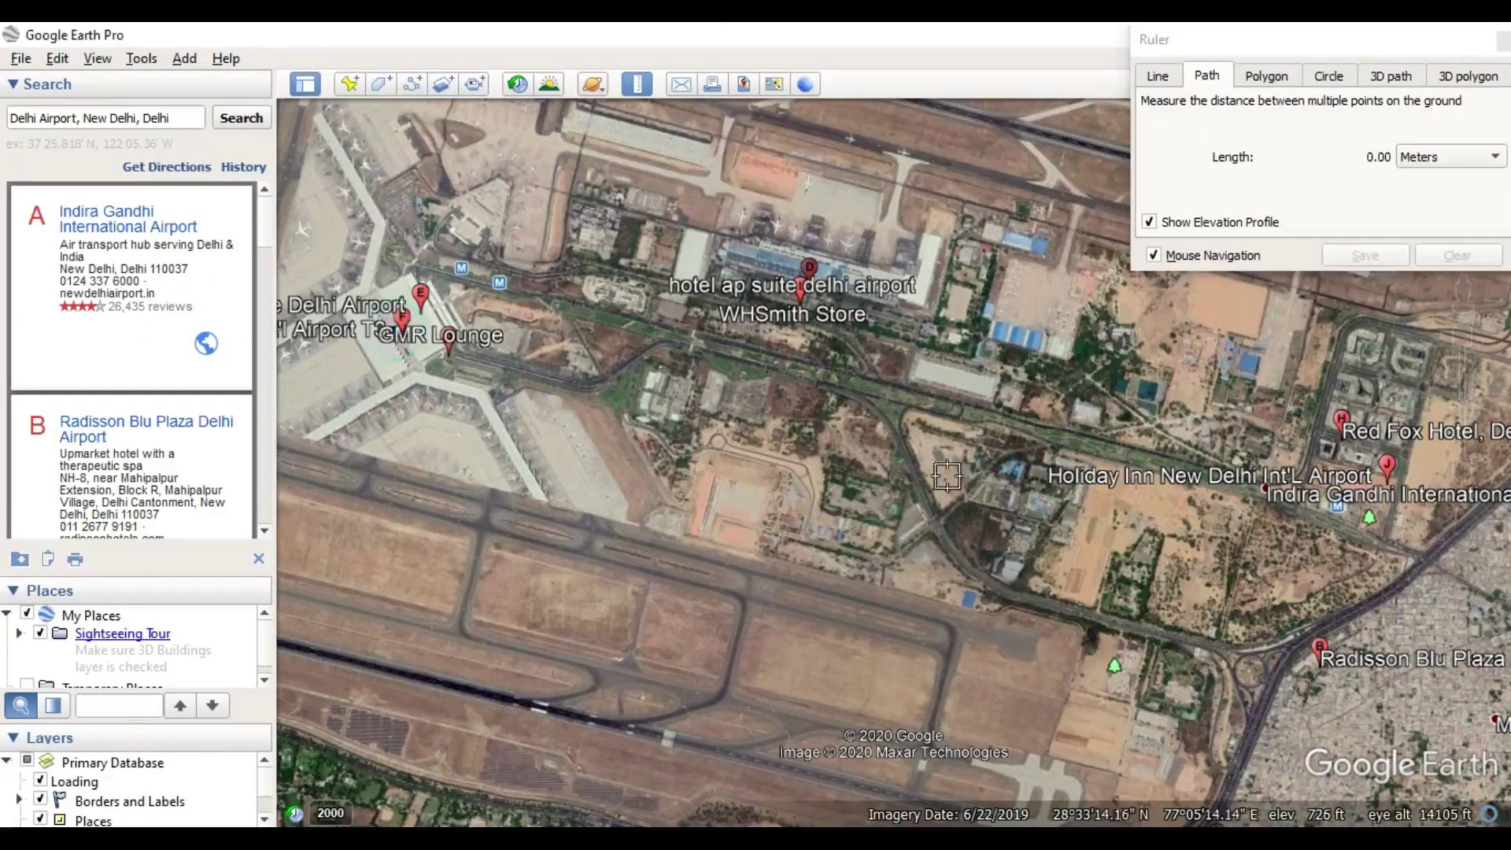
pyautogui.click(1187, 472)
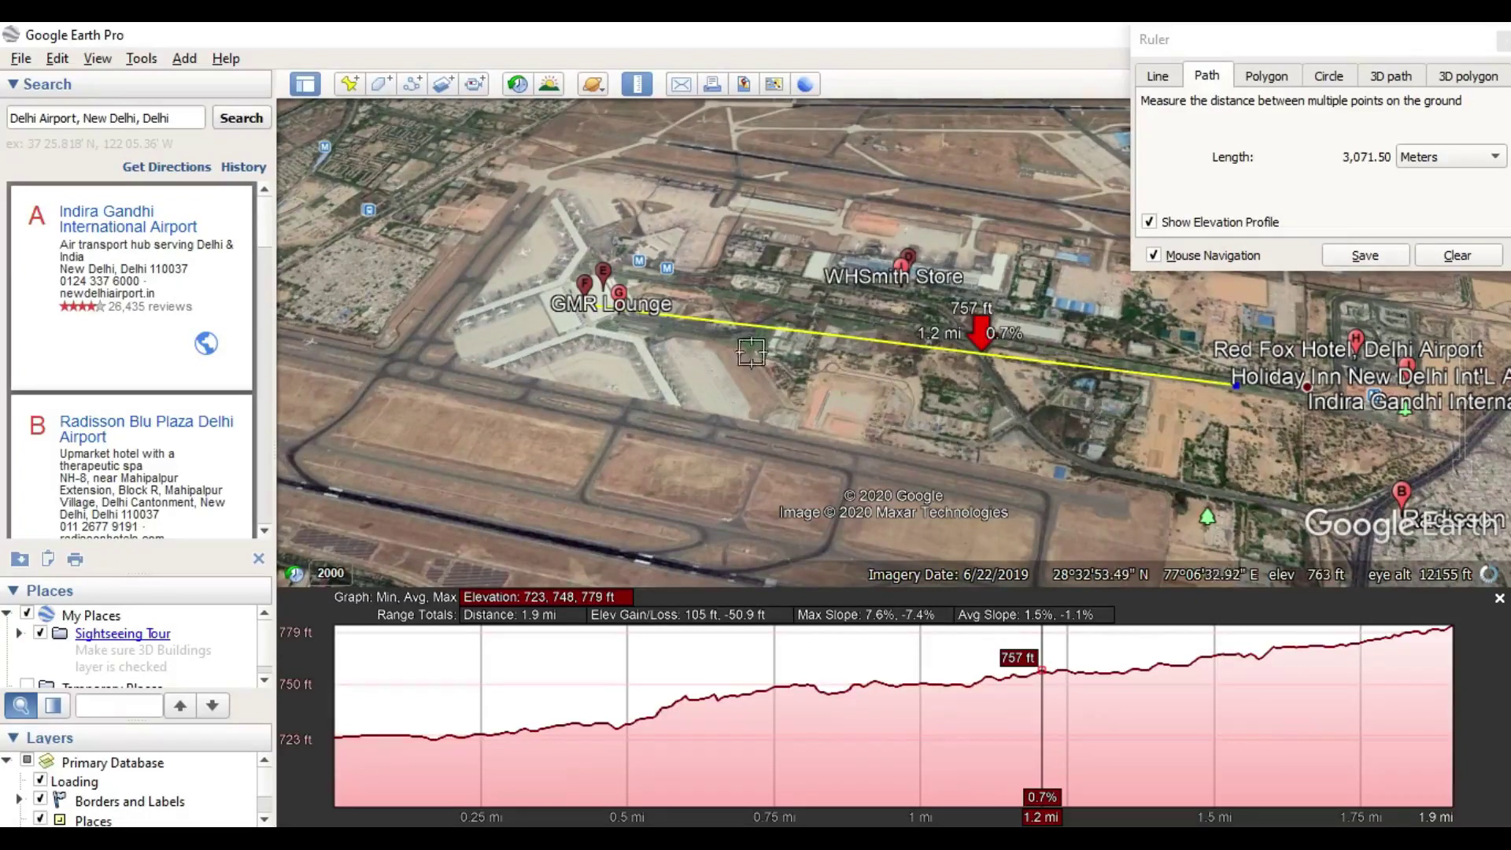
# - Extend the path from its eastern end to Dwarka, about 10,499 m in total, and clear the whole path
pyautogui.scroll(-5, 617, 298)
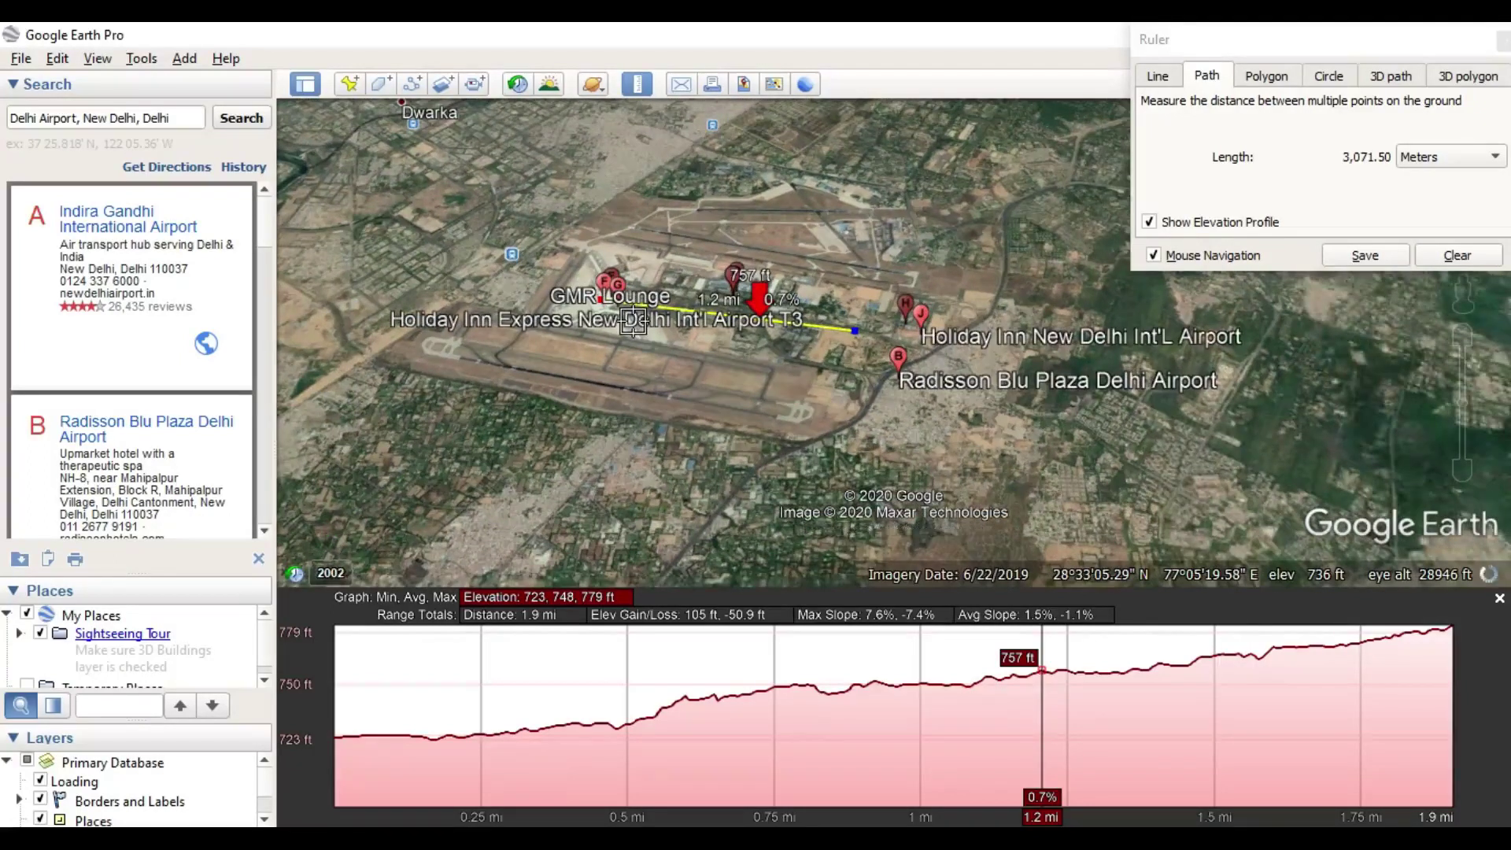
pyautogui.scroll(-3, 639, 310)
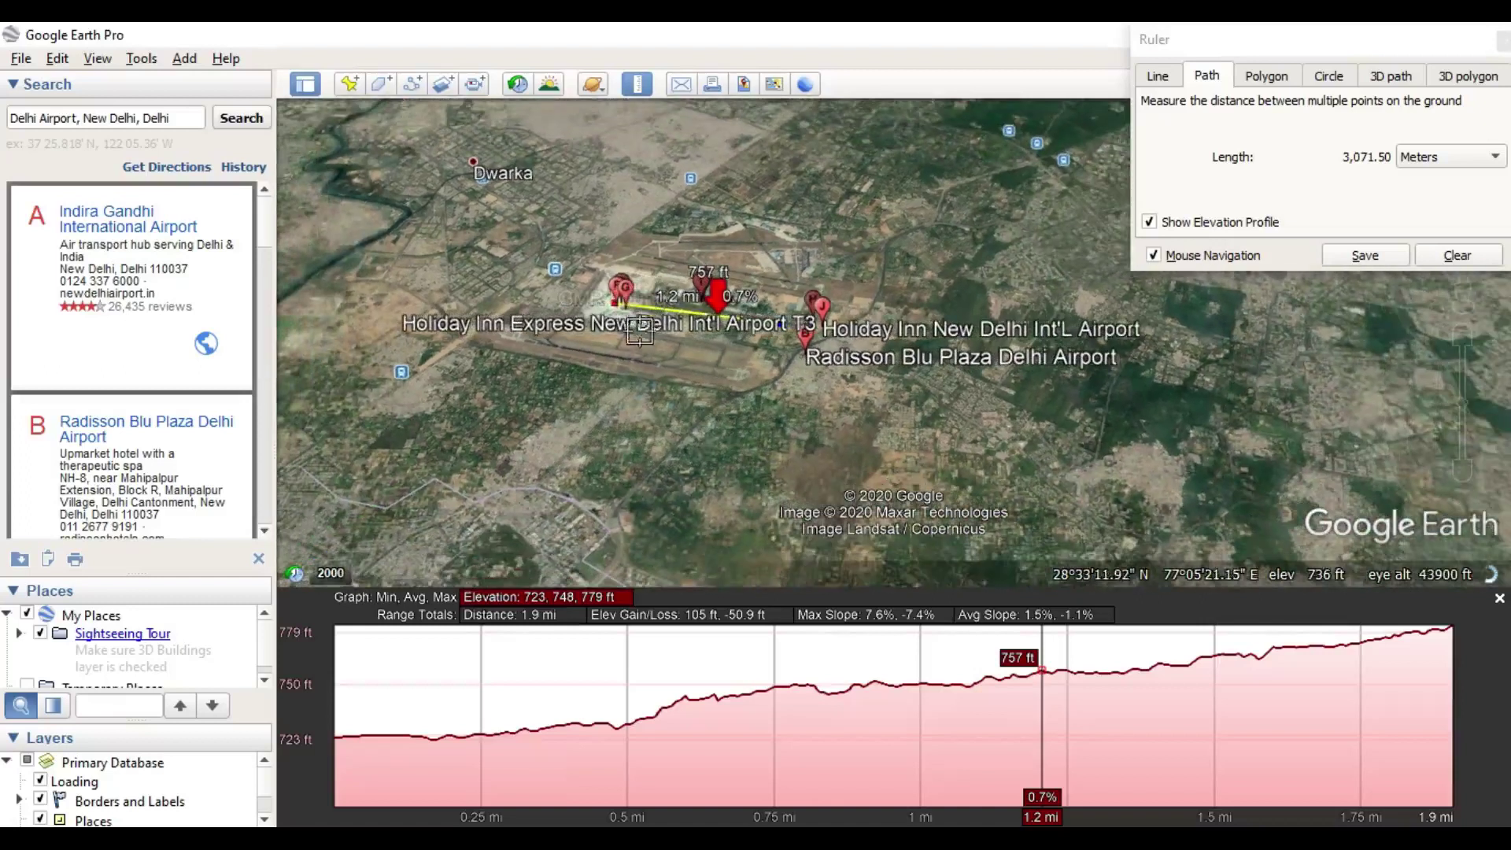
pyautogui.scroll(2, 645, 342)
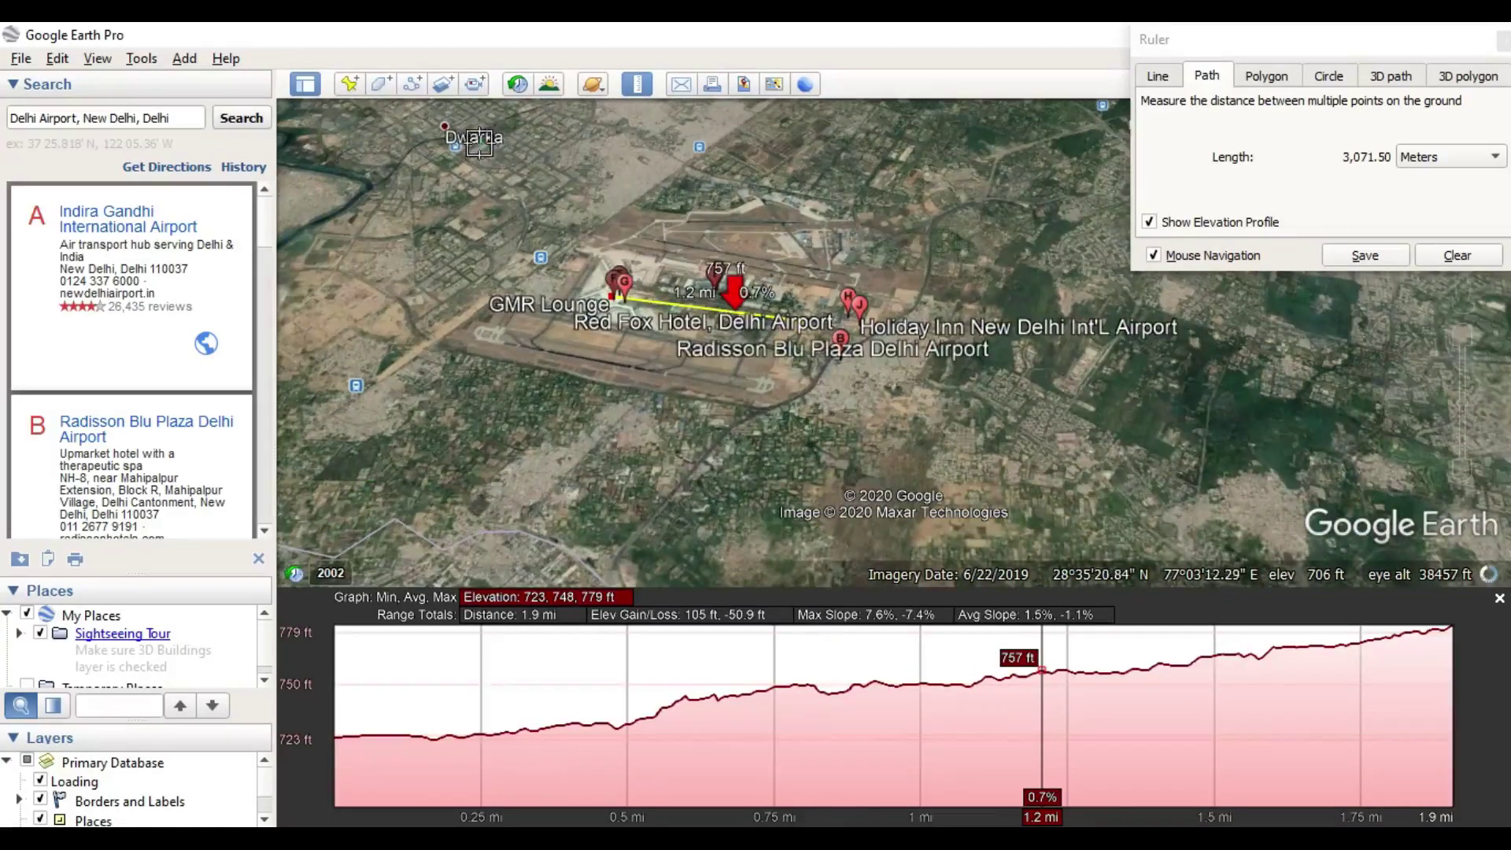
pyautogui.click(478, 143)
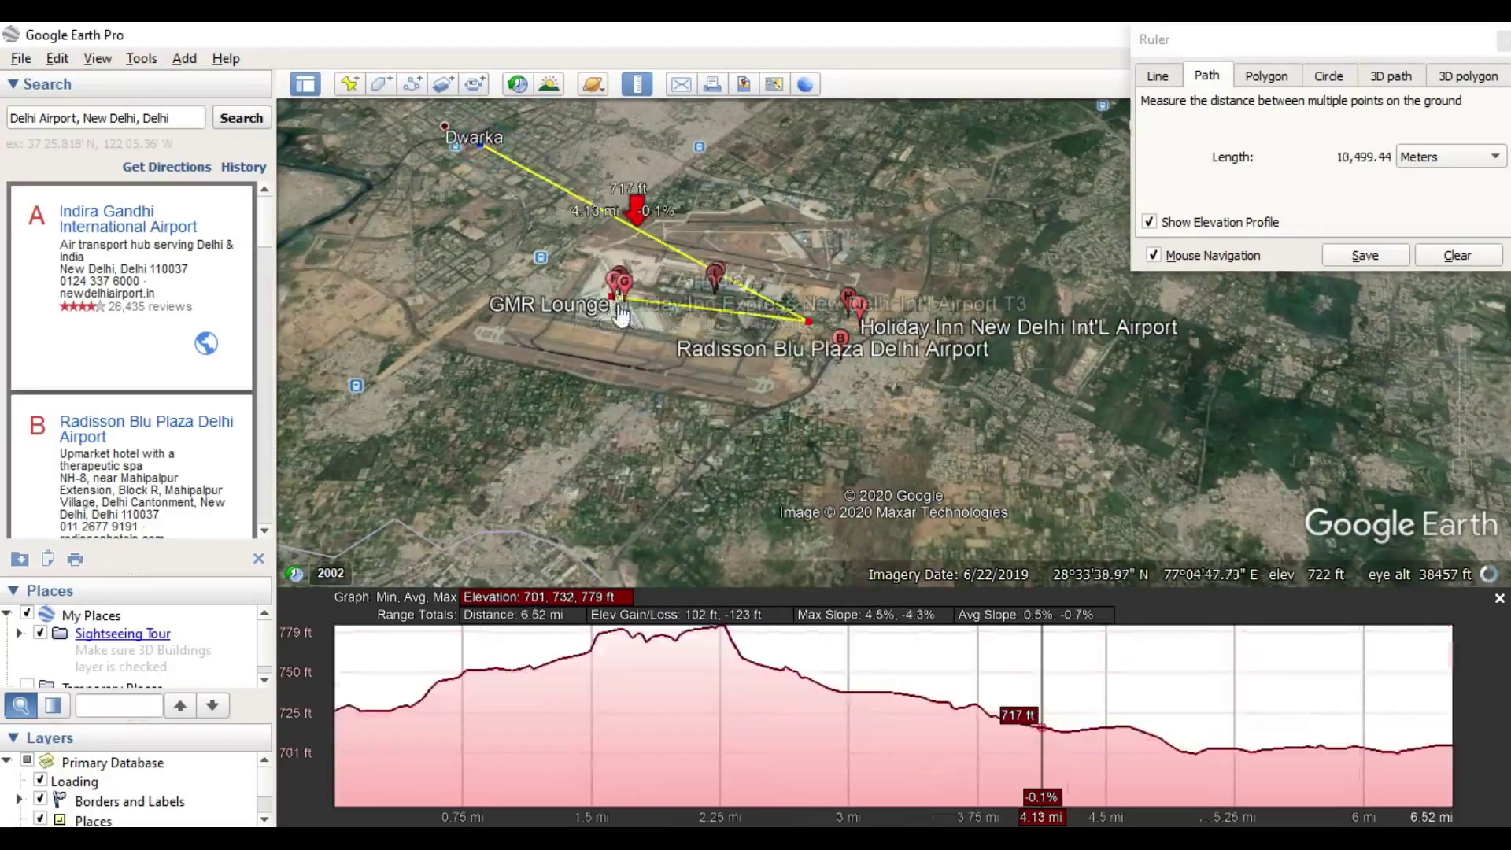
pyautogui.click(1457, 256)
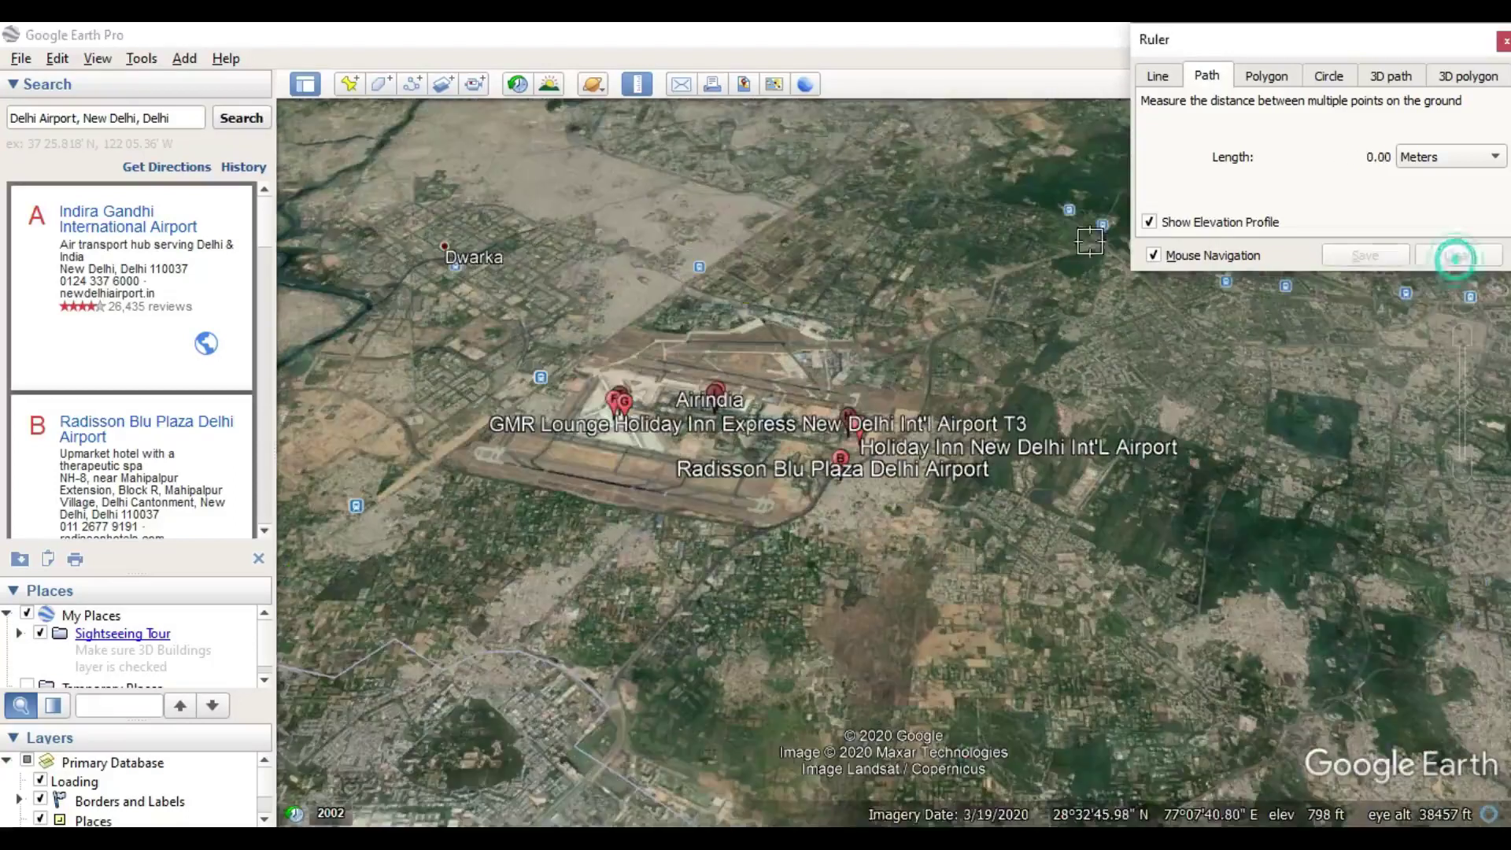
# - Measure a path about 5,826 m long from Dwarka to the airport near WHSmith Store, and switch its elevation profile off and on again
pyautogui.click(693, 410)
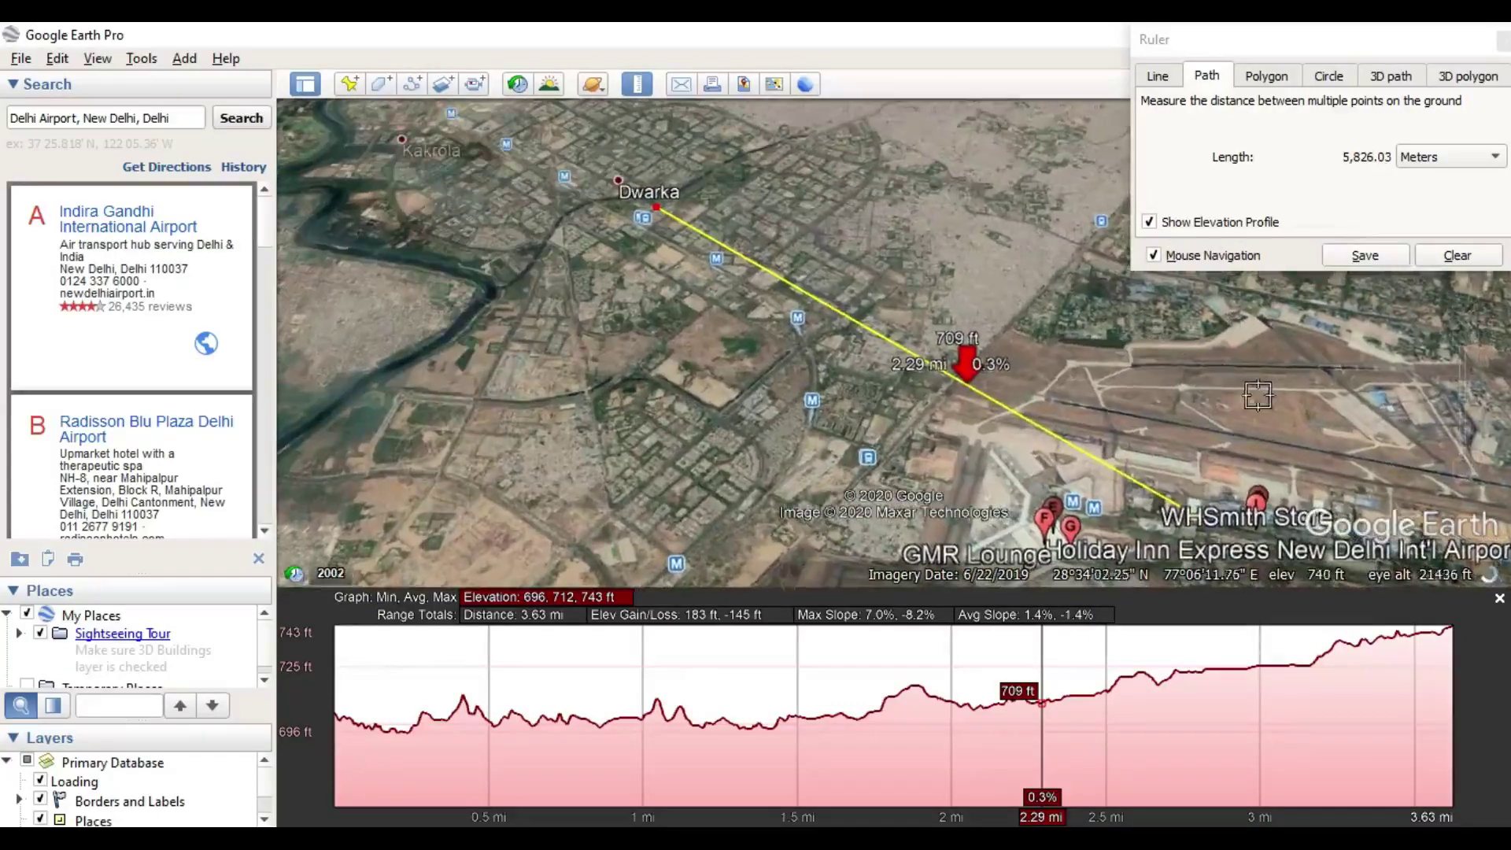
pyautogui.click(1150, 222)
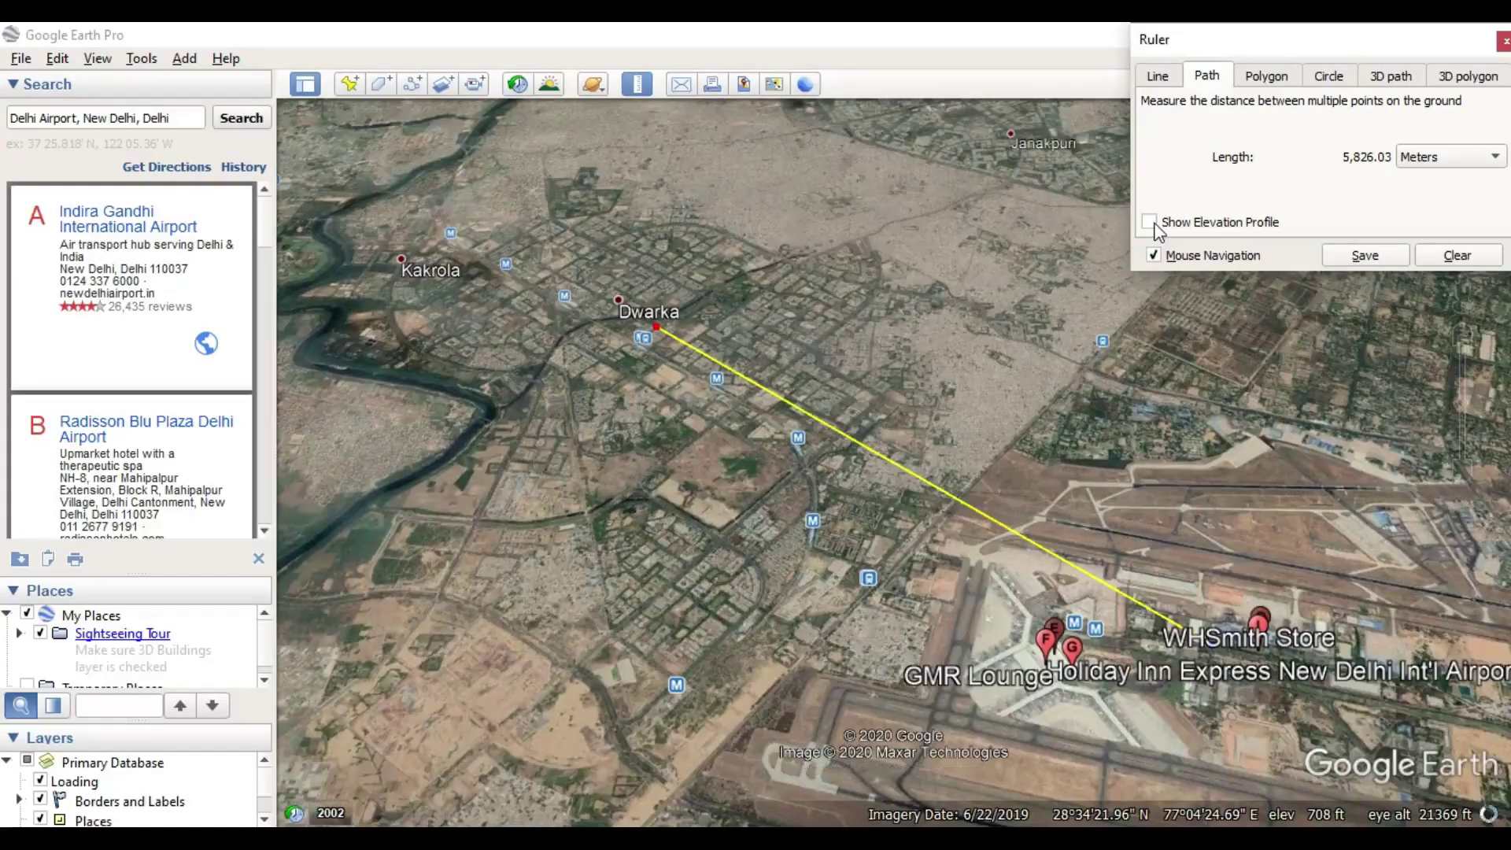
pyautogui.click(1149, 222)
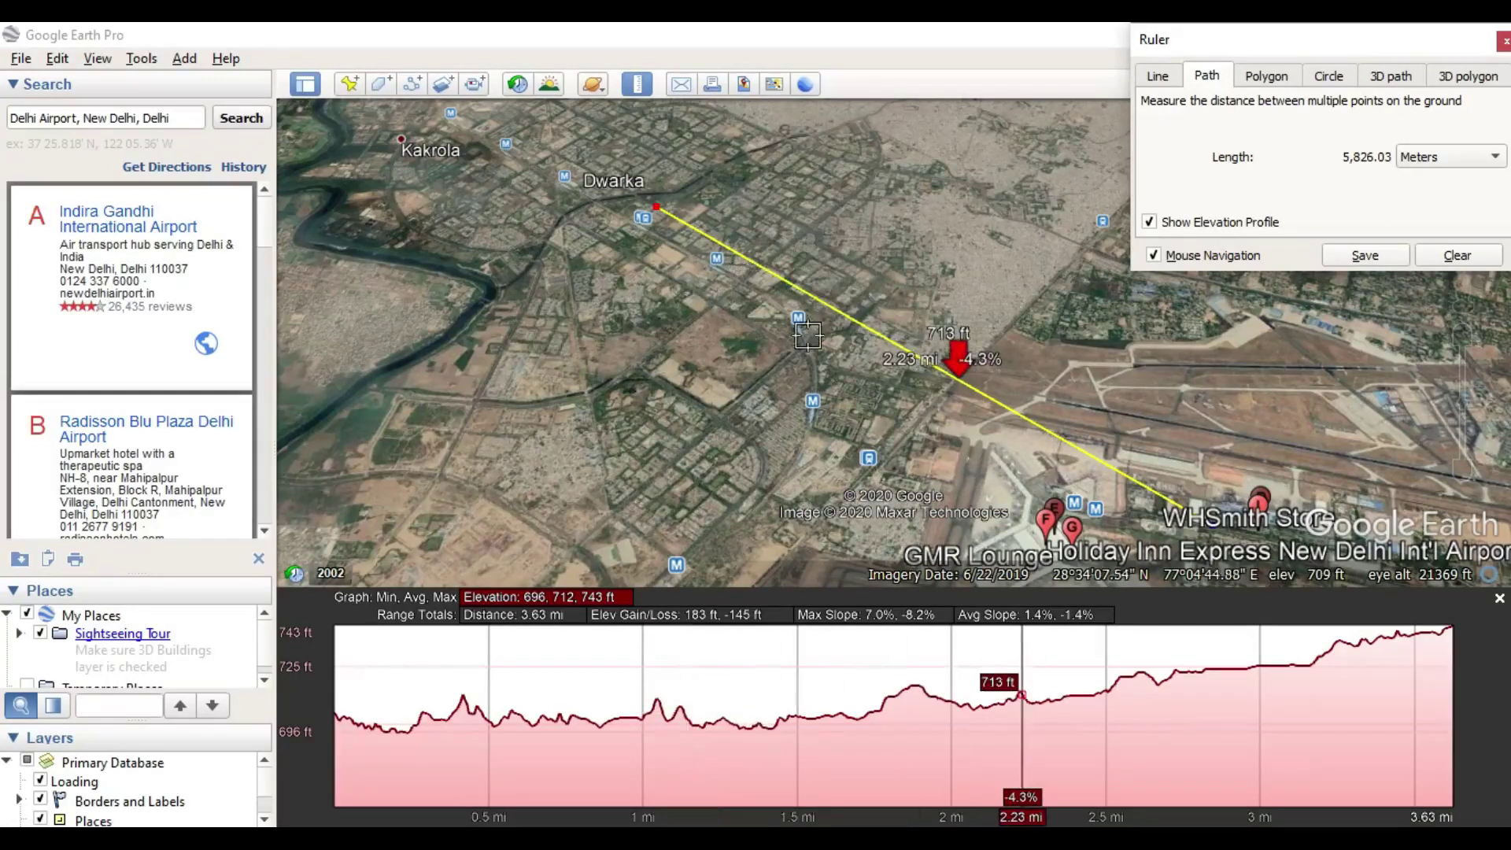
pyautogui.scroll(-2, 706, 295)
pyautogui.scroll(-2, 706, 295)
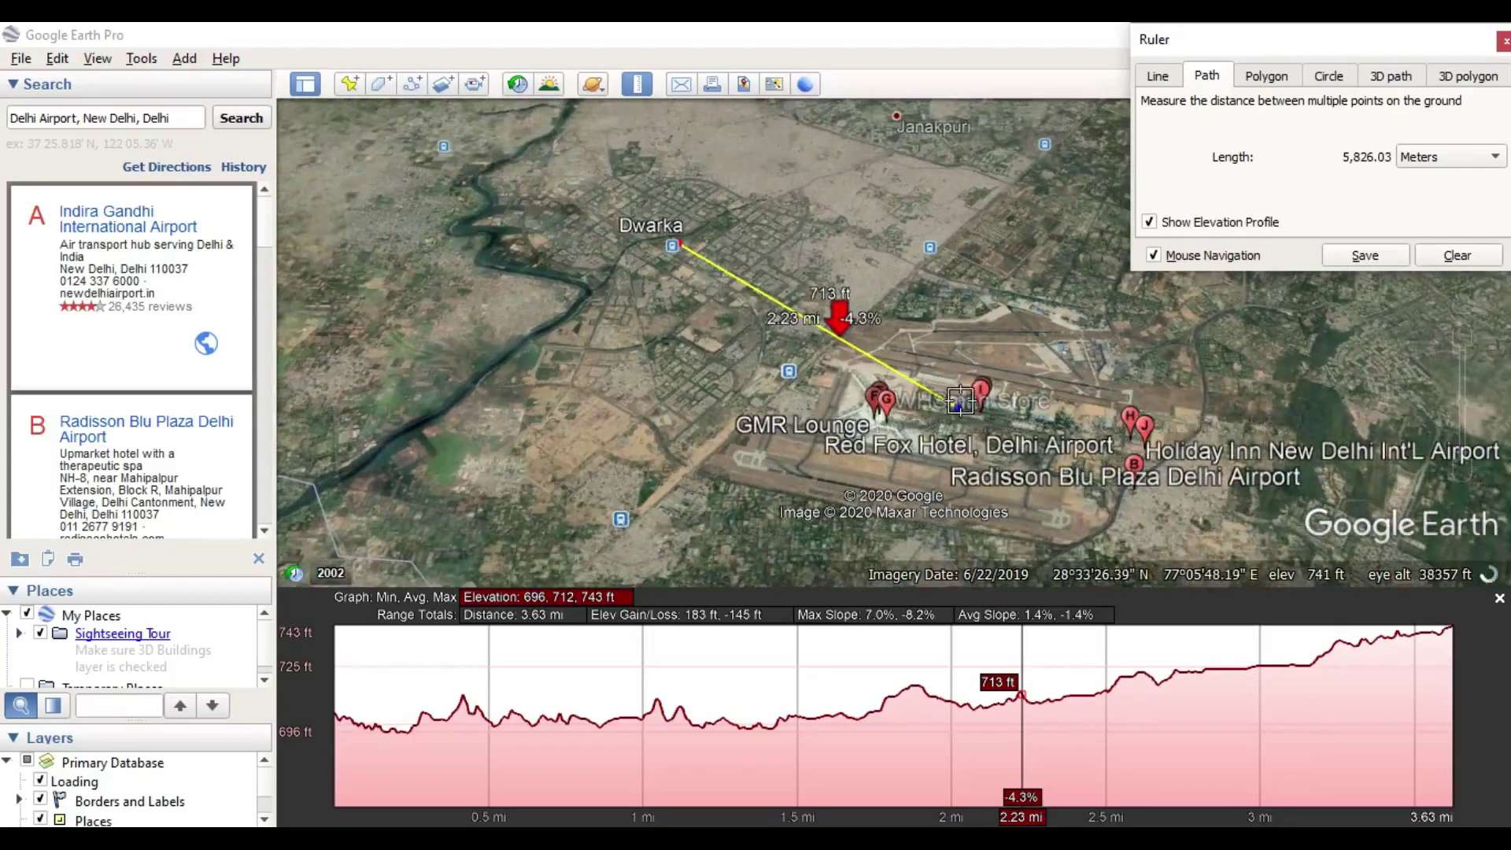
# - Switch from Google Earth Pro to the Google home page in the web browser
pyautogui.moveTo(895, 838)
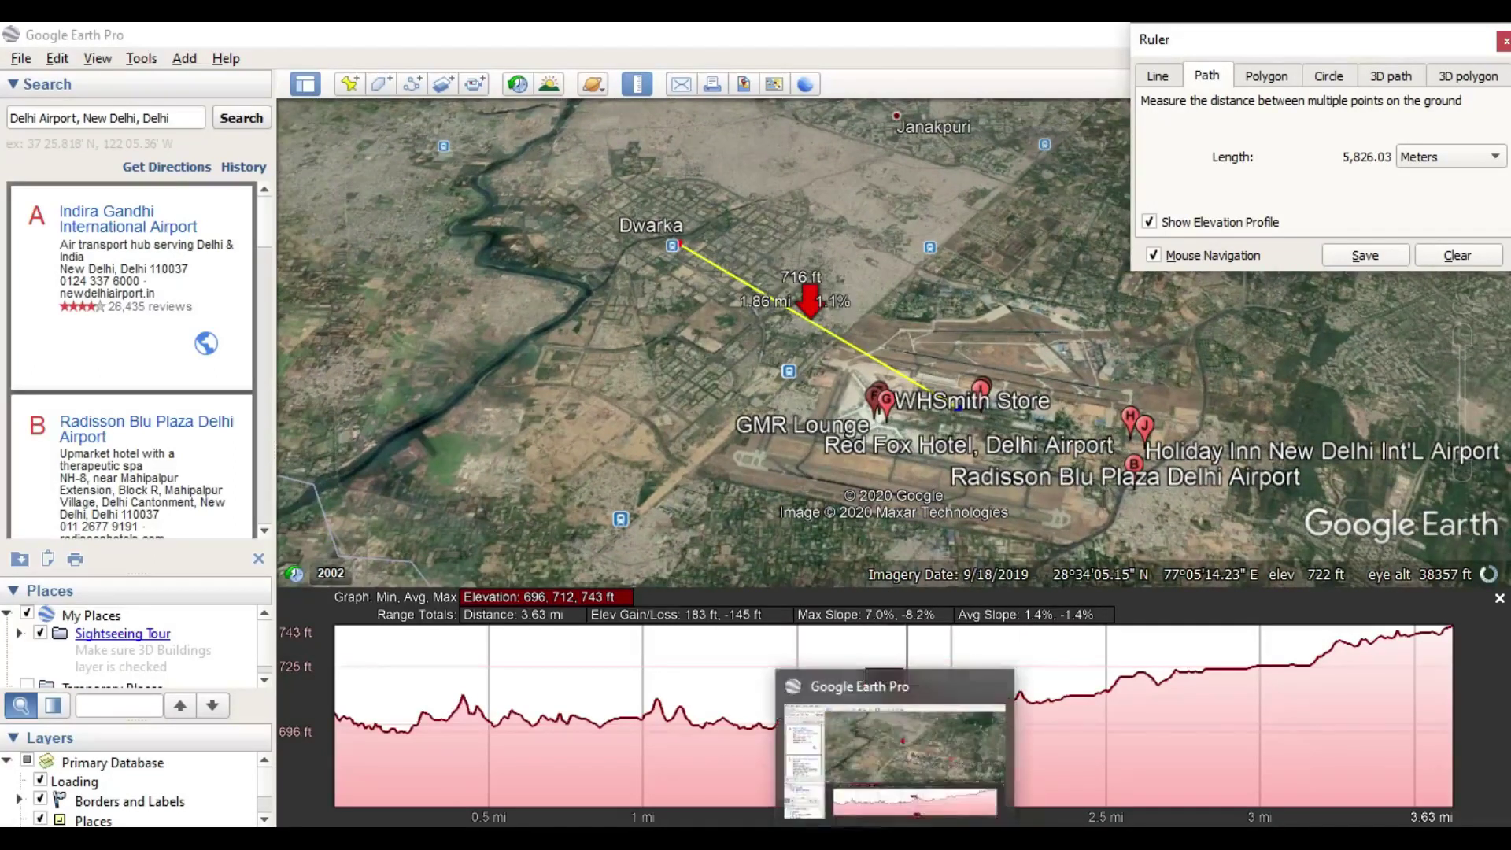
pyautogui.moveTo(732, 838)
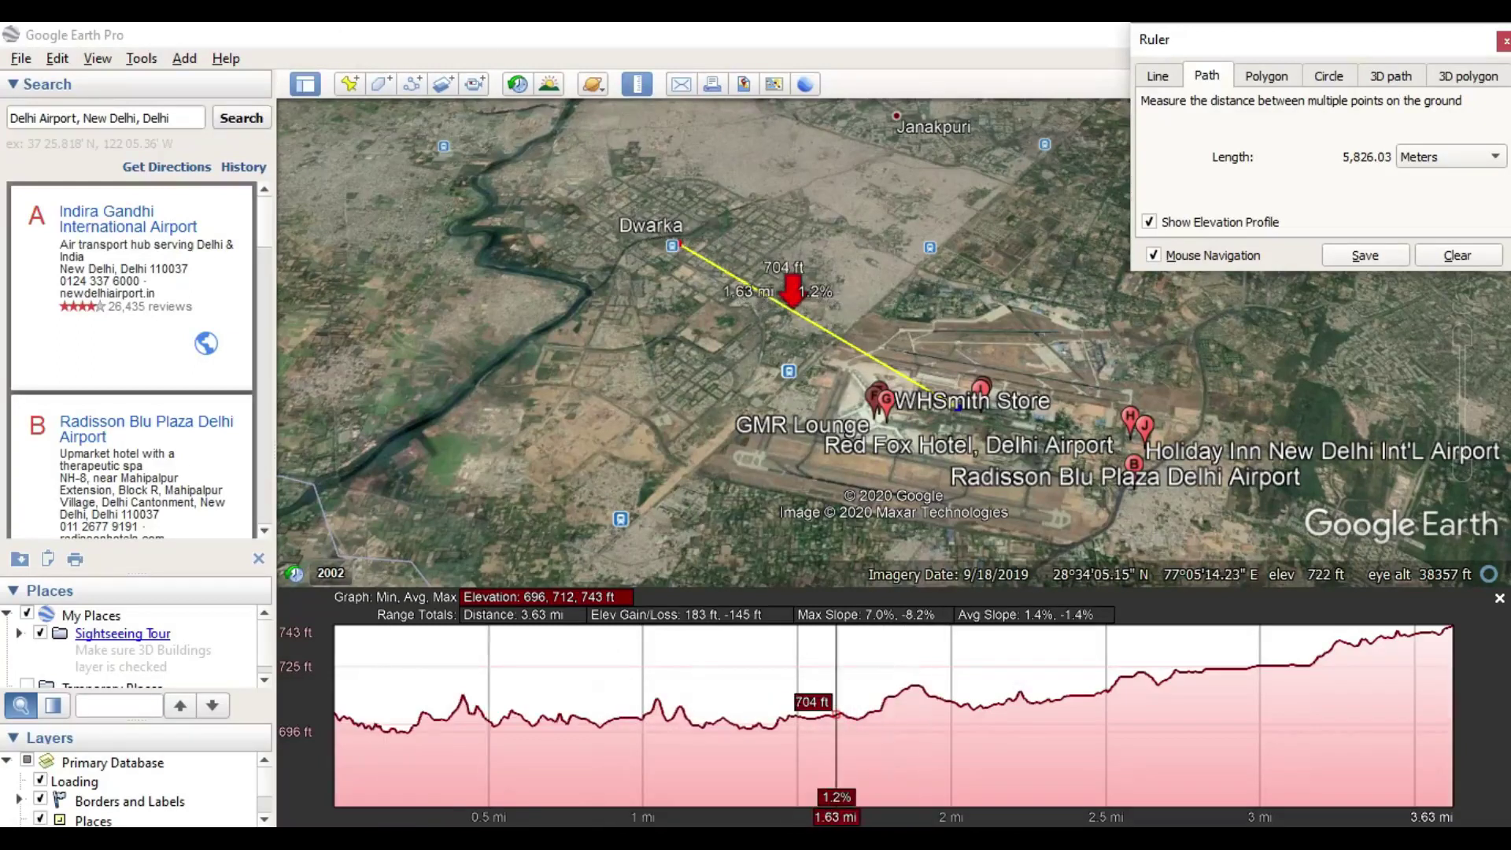
pyautogui.hotkey('alt', 'Tab')
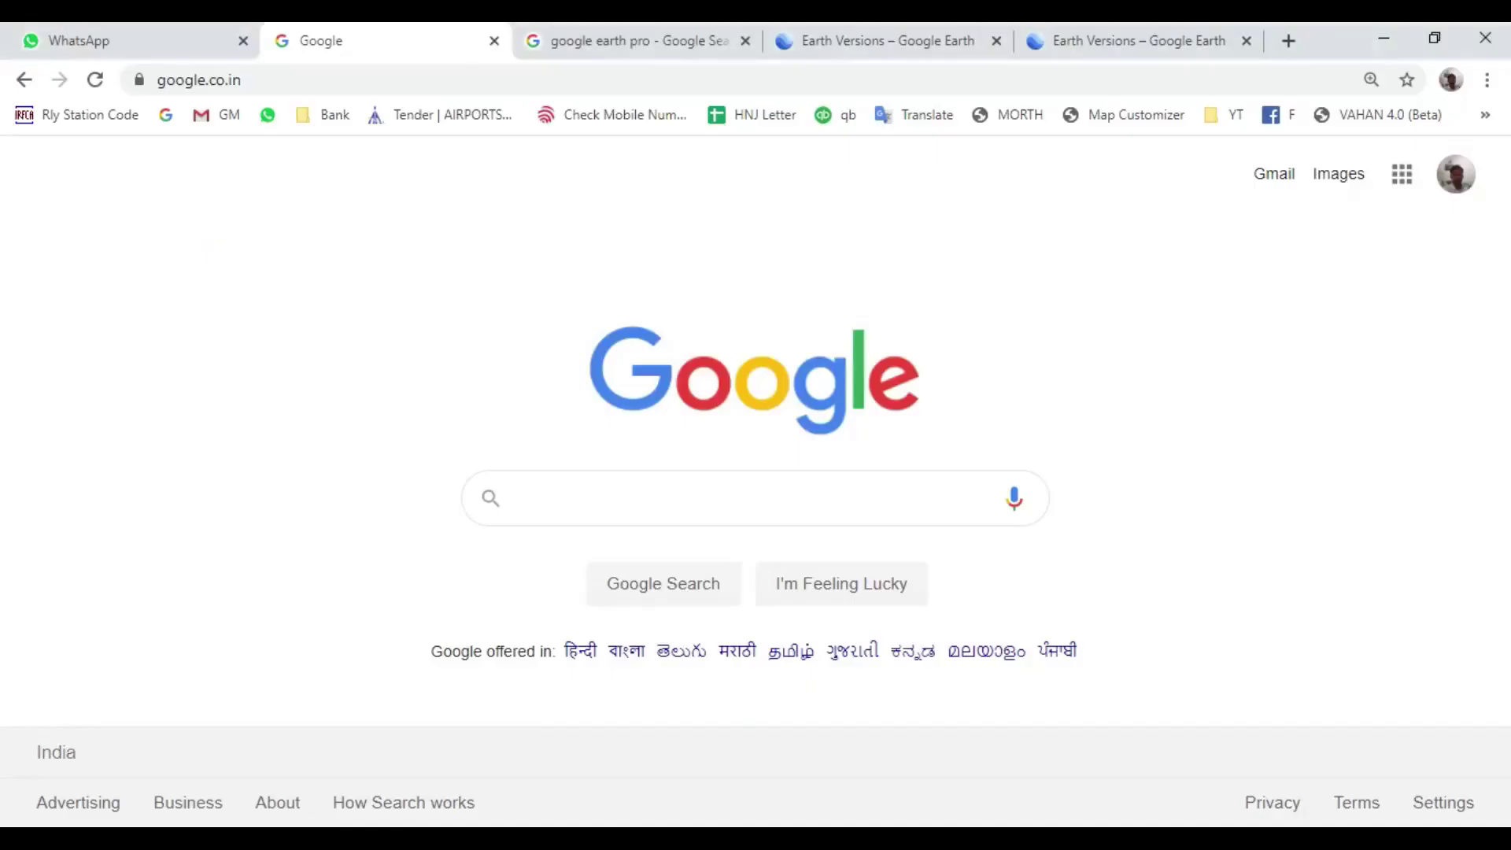
# - View the search results for "google earth pro" and the Earth Versions page, including its section for downloading Earth Pro on desktop
pyautogui.click(561, 36)
pyautogui.click(210, 186)
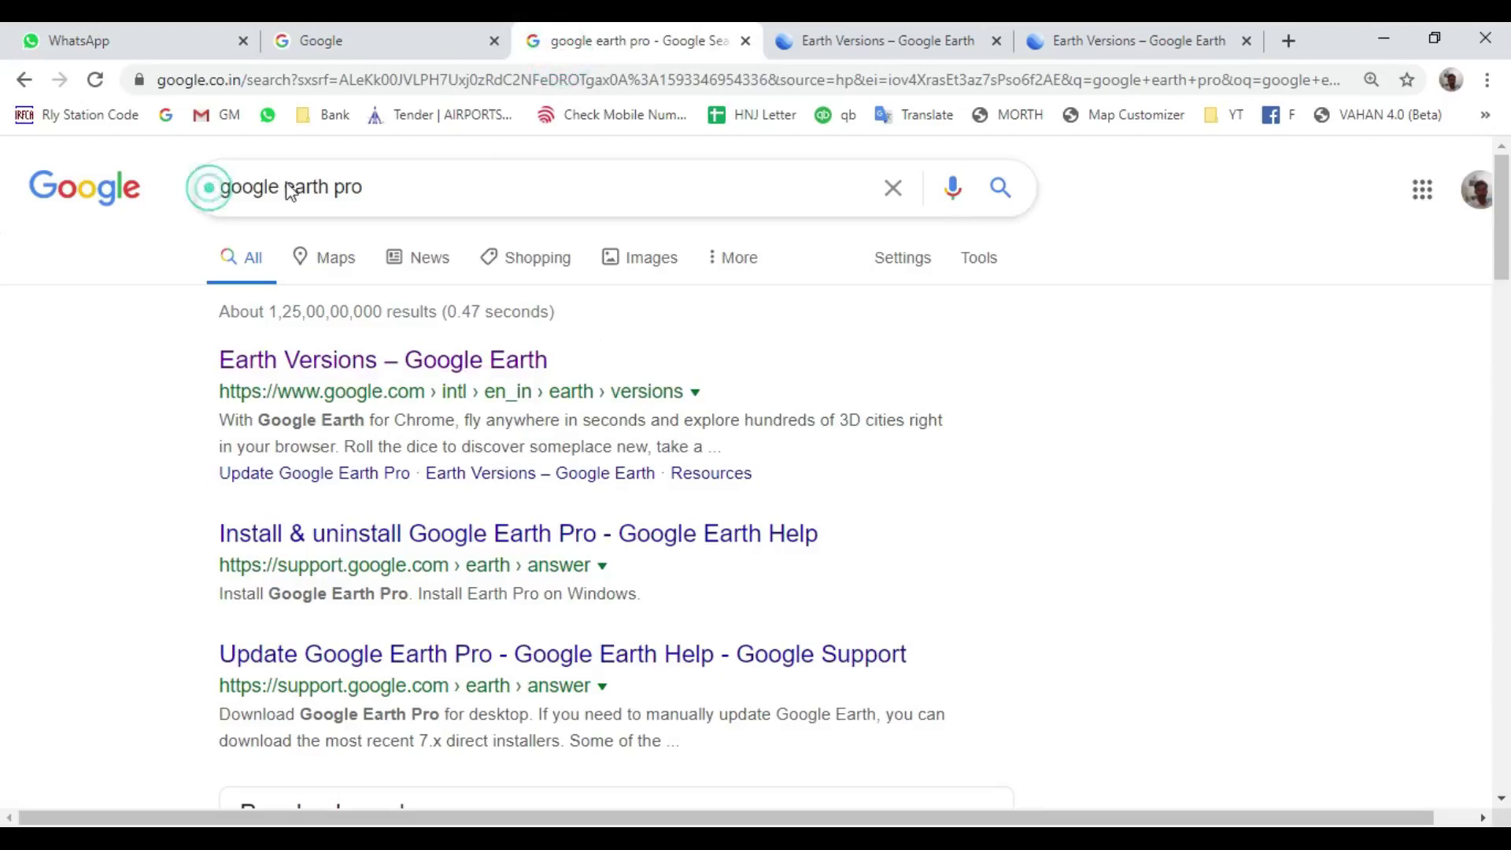
pyautogui.click(369, 186)
pyautogui.click(59, 380)
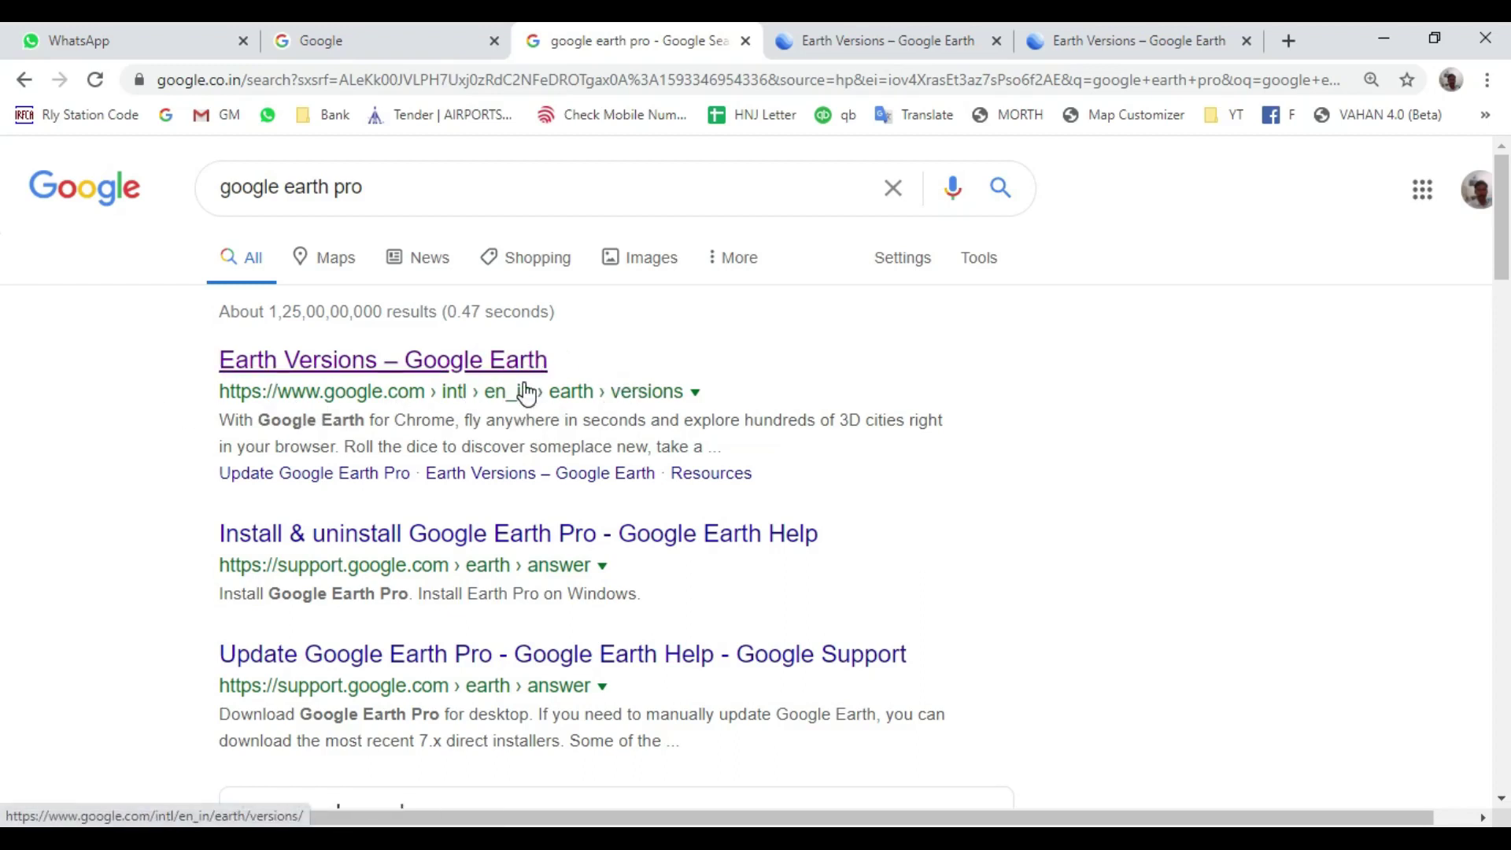
pyautogui.click(888, 41)
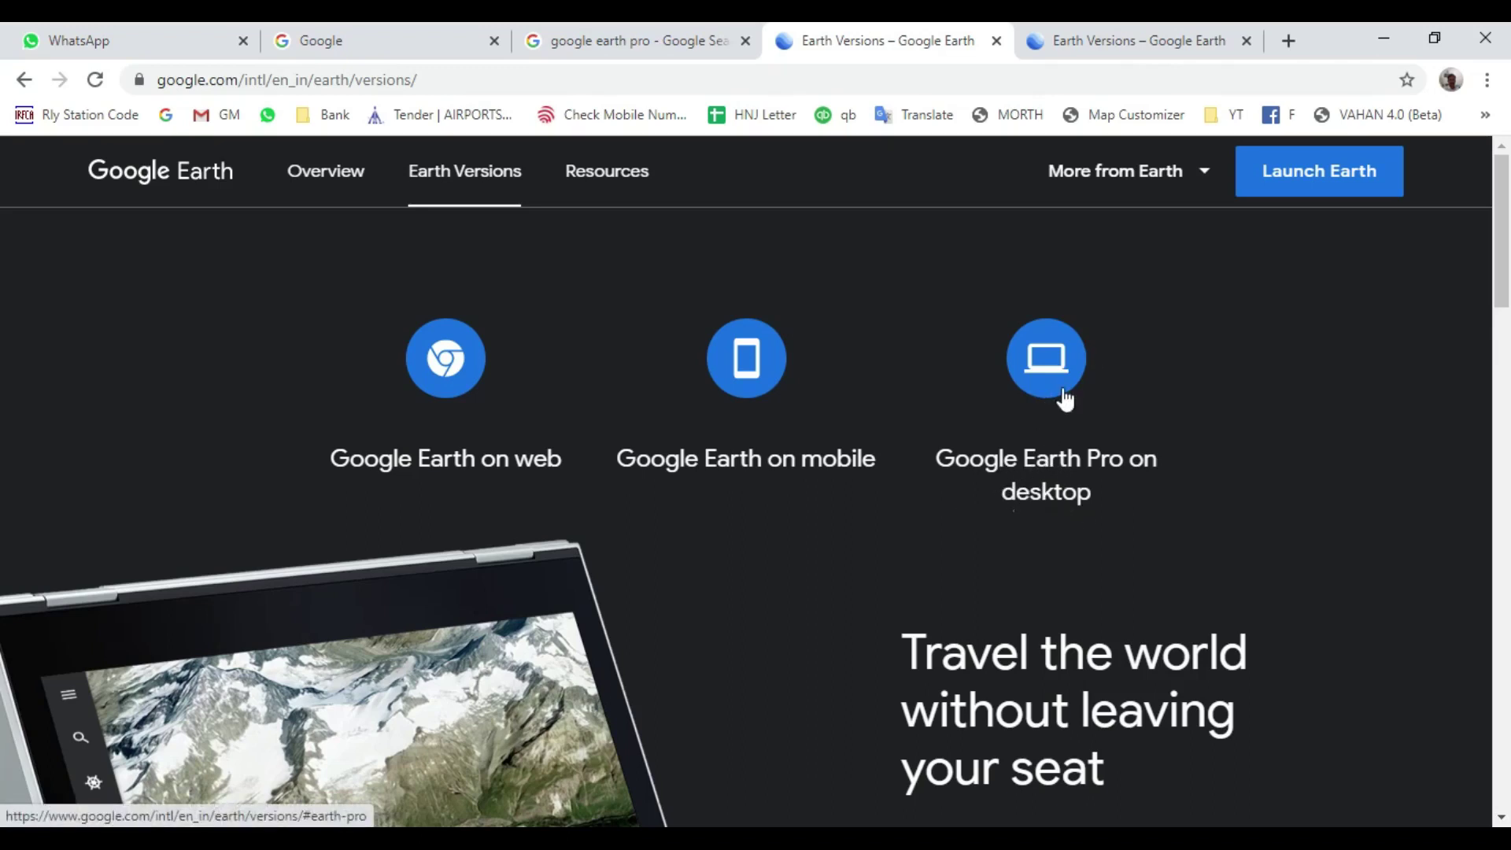
pyautogui.click(1122, 31)
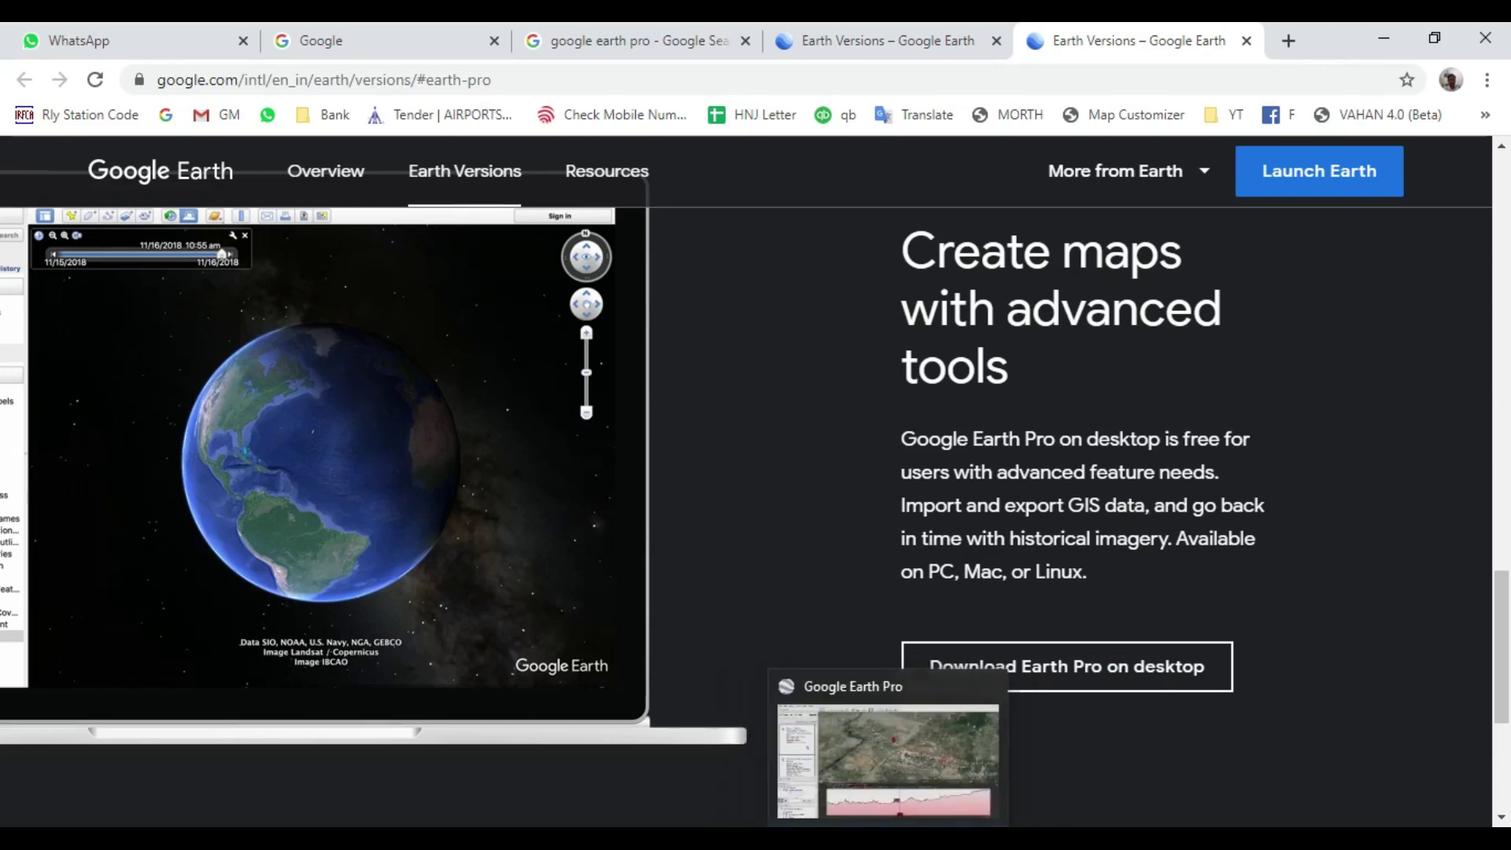
# - Minimize the web browser, show the desktop with the Google Earth Pro shortcut, and switch back to Google Earth Pro
pyautogui.click(1384, 38)
pyautogui.click(1507, 822)
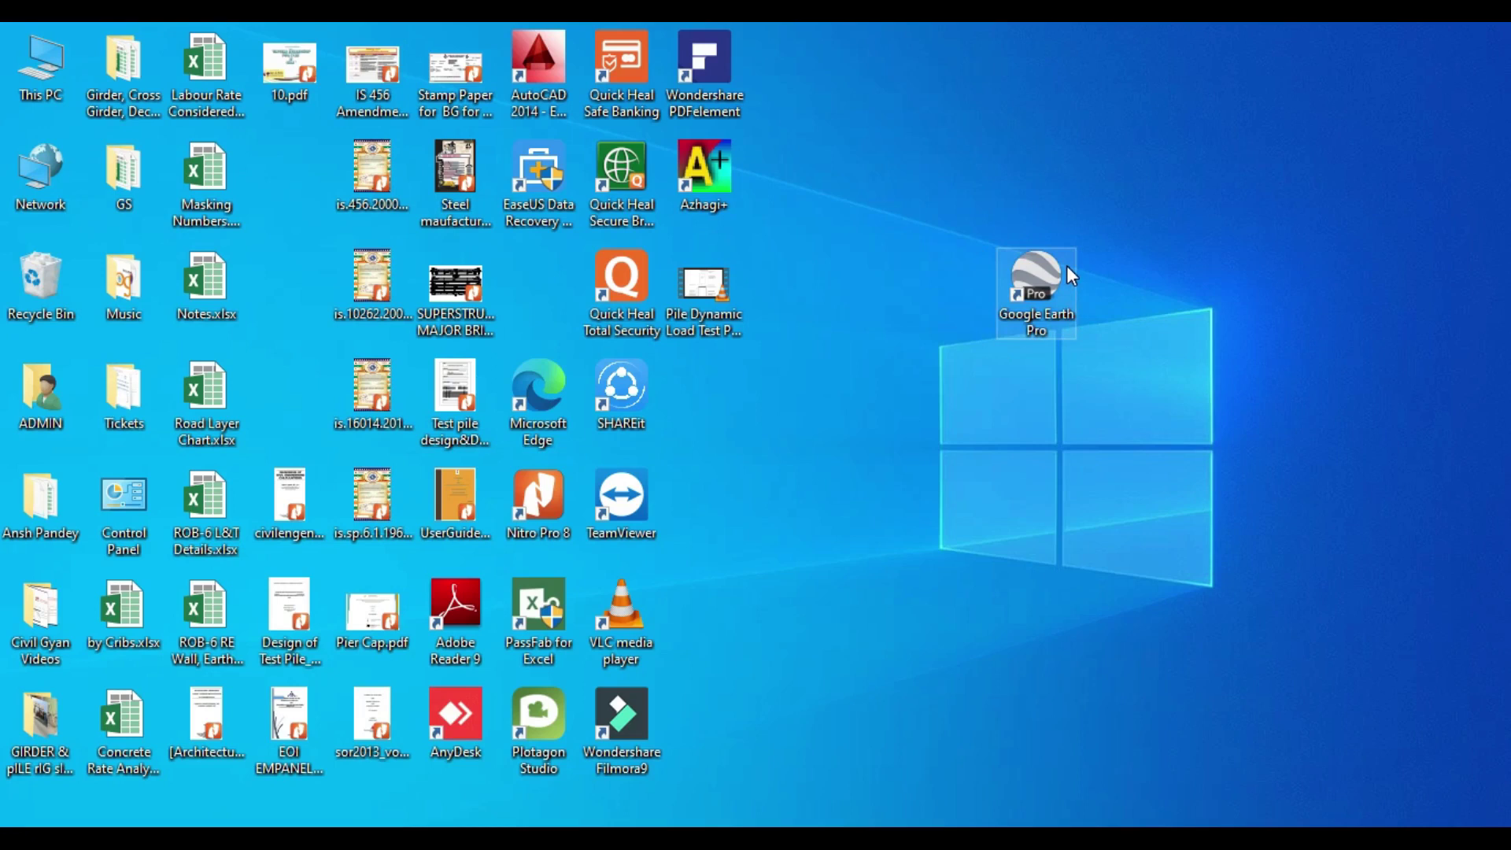
pyautogui.click(1507, 823)
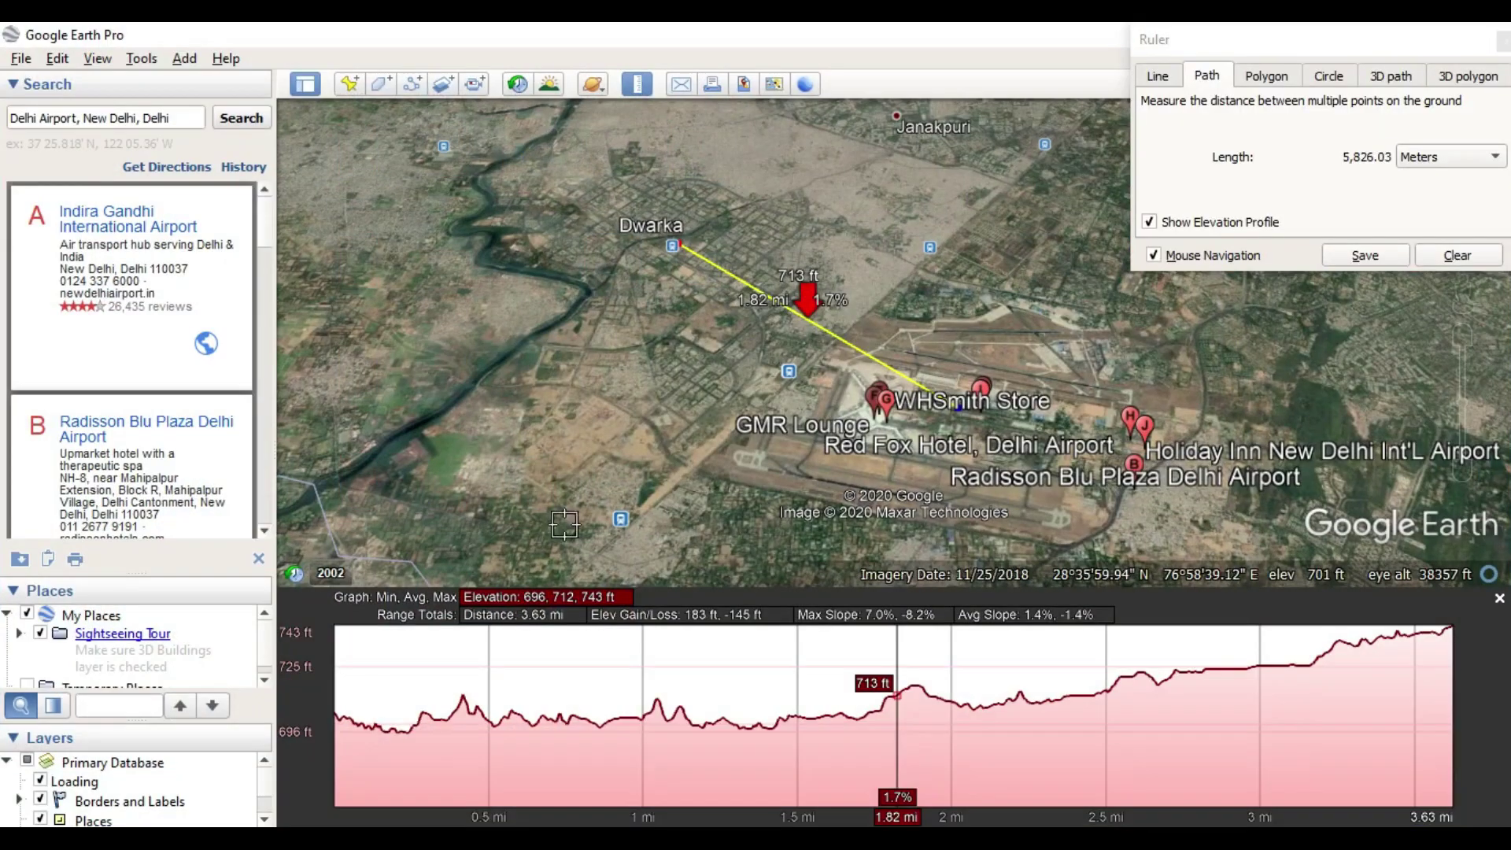
# - Close and reopen the Ruler, and measure a new path about 9,708 m long from west of the river eastward across Dwarka to south-east of Janakpuri
pyautogui.click(1450, 48)
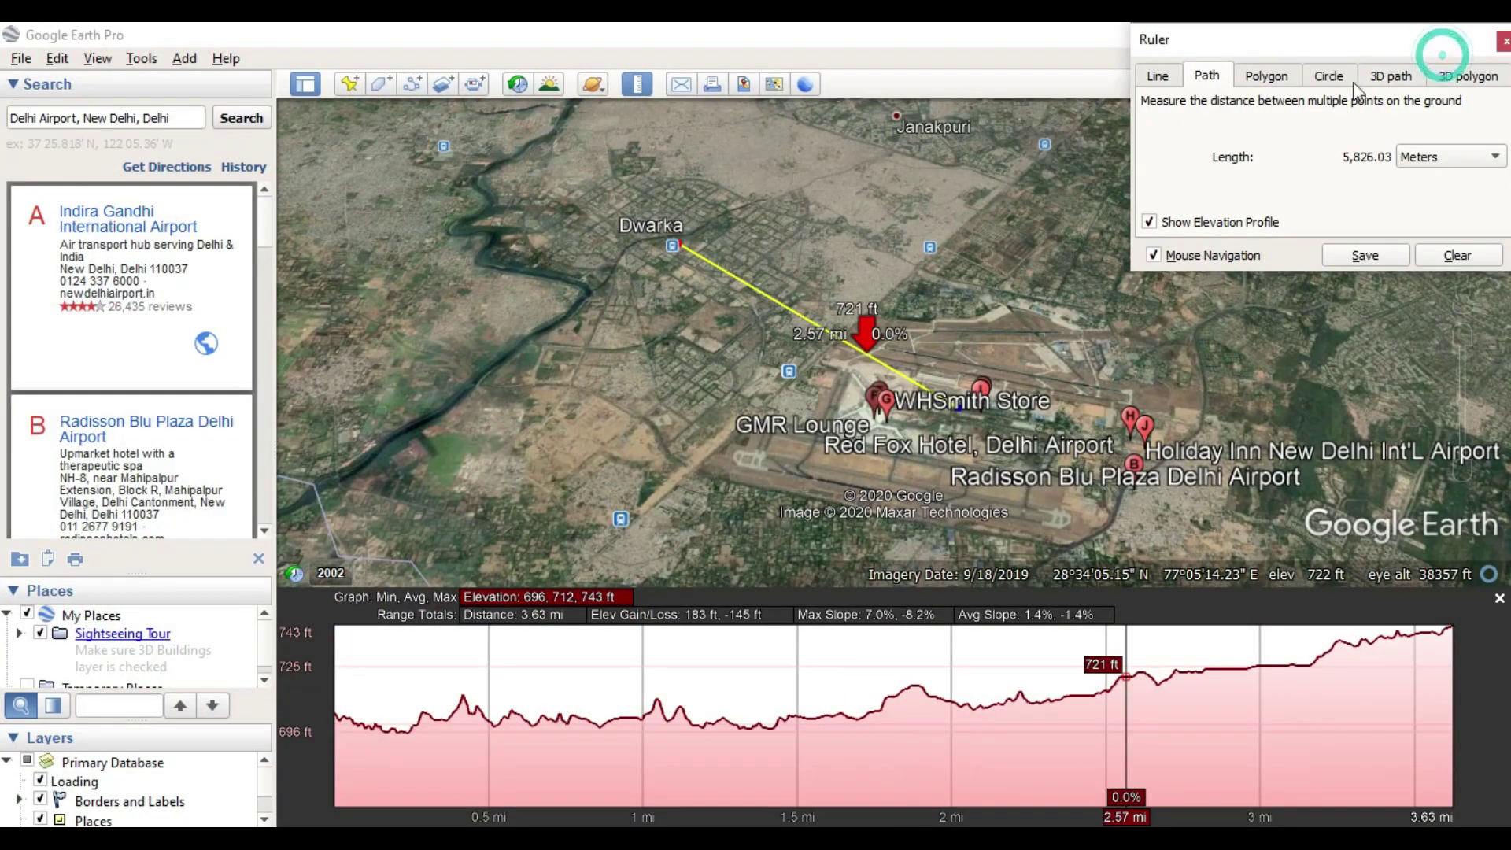
pyautogui.click(1504, 42)
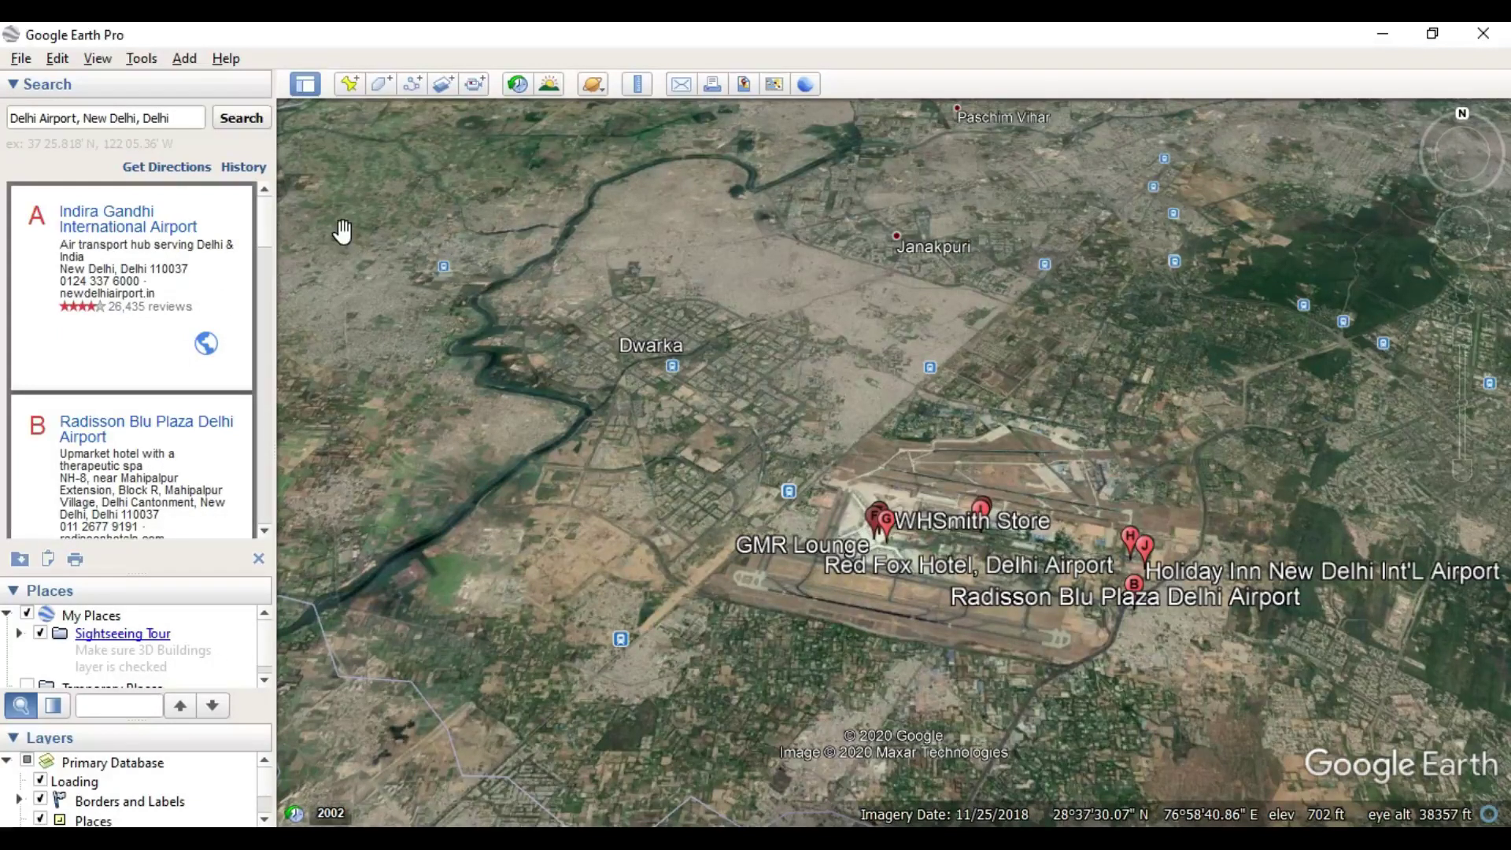
pyautogui.click(638, 84)
pyautogui.click(976, 345)
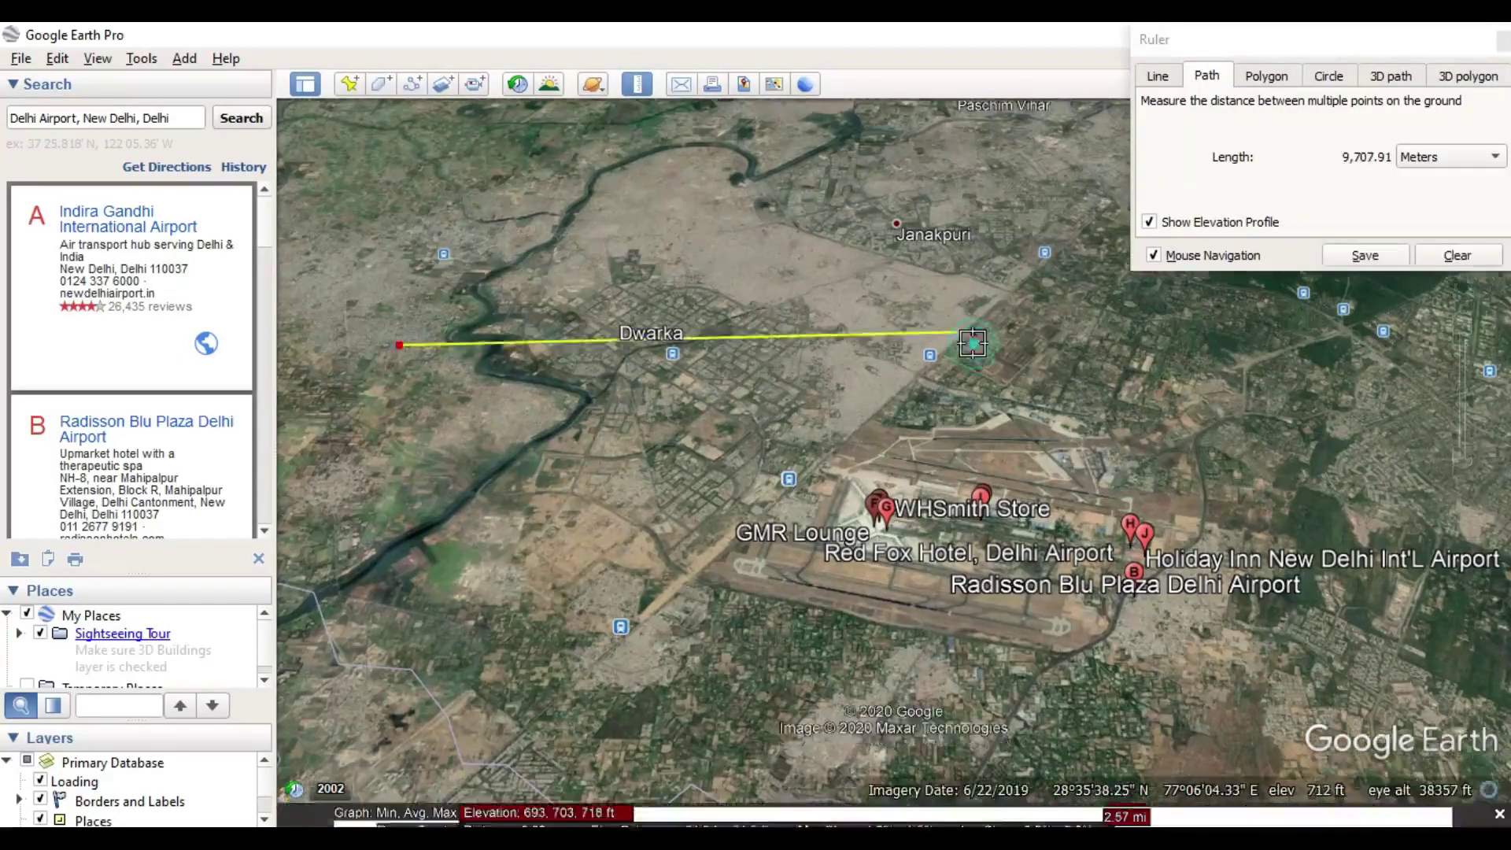